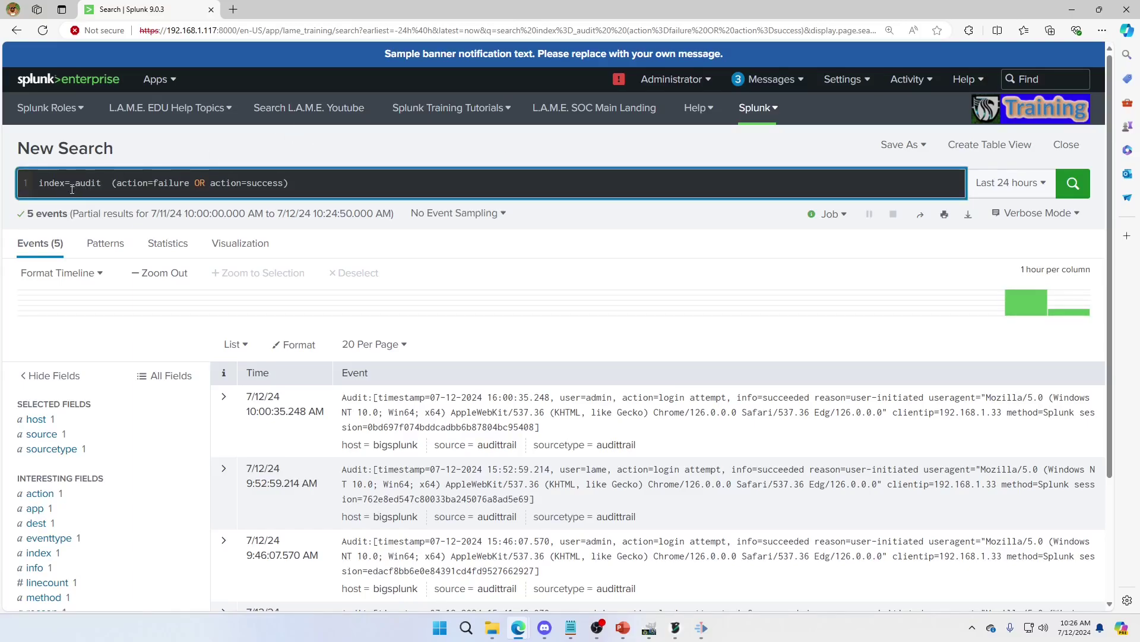
Review the index=_audit login-attempt query in the search bar.
{"action": "left_click_drag", "start_coordinate": [72, 184], "coordinate": [101, 185]}
{"action": "left_click", "coordinate": [75, 183]}
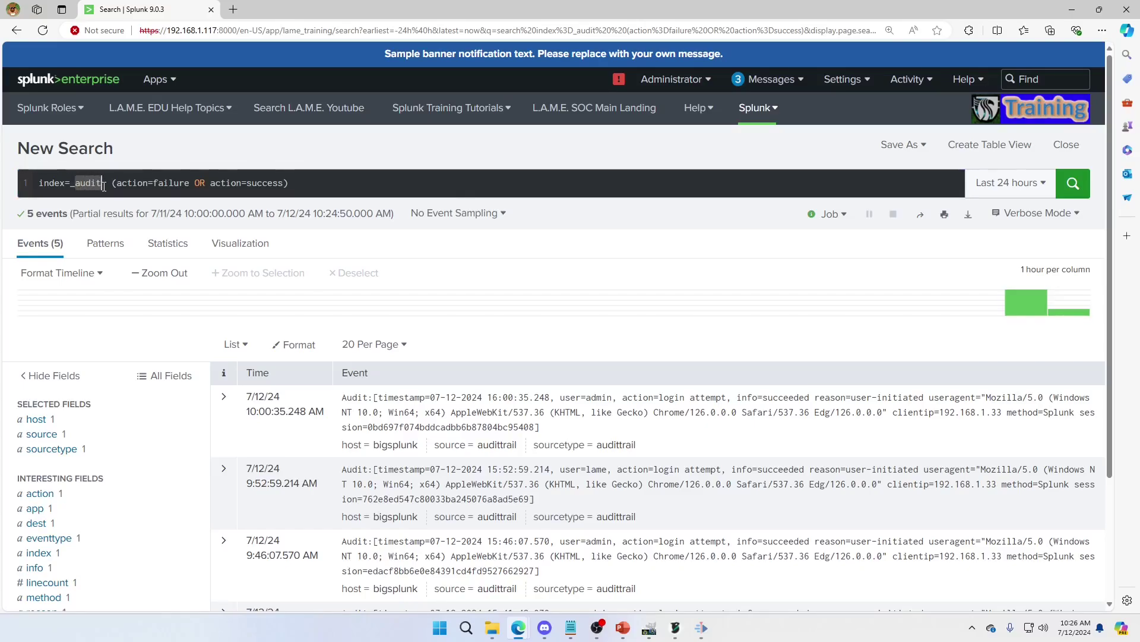
{"action": "left_click", "coordinate": [71, 183]}
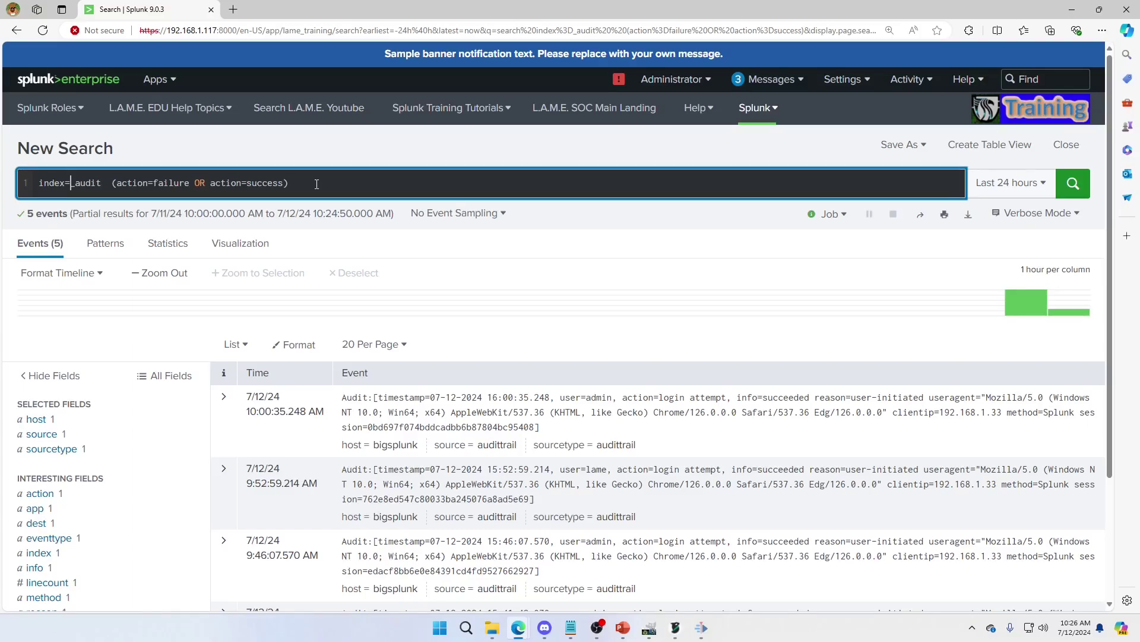
{"action": "left_click", "coordinate": [94, 182]}
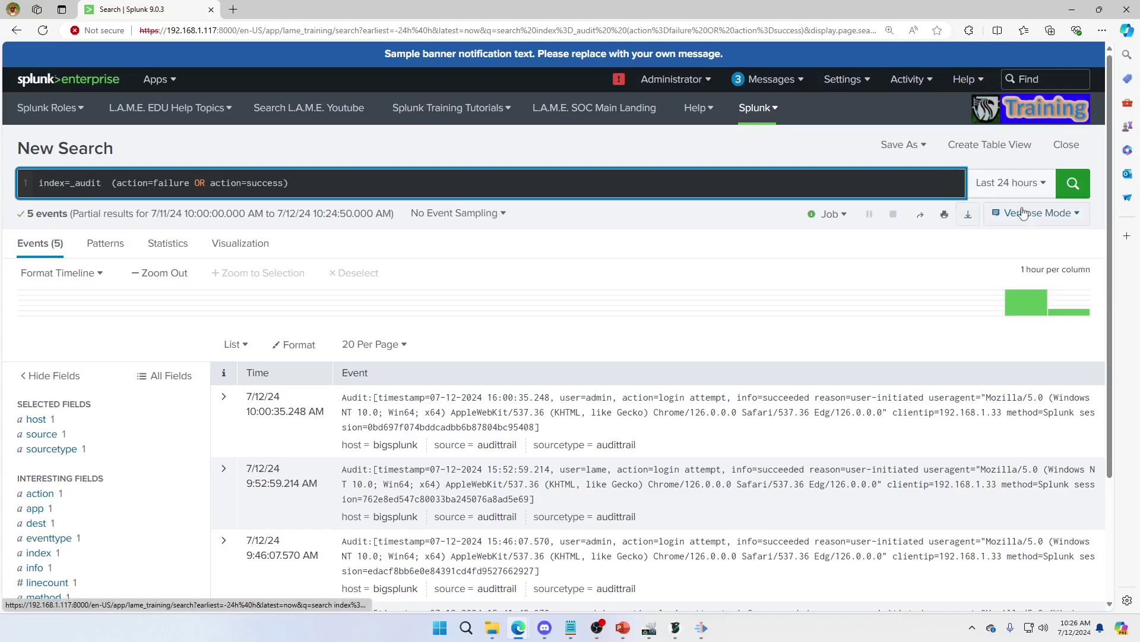
Rerun the _audit login search and put the caret at the end of the query.
{"action": "left_click", "coordinate": [1074, 185]}
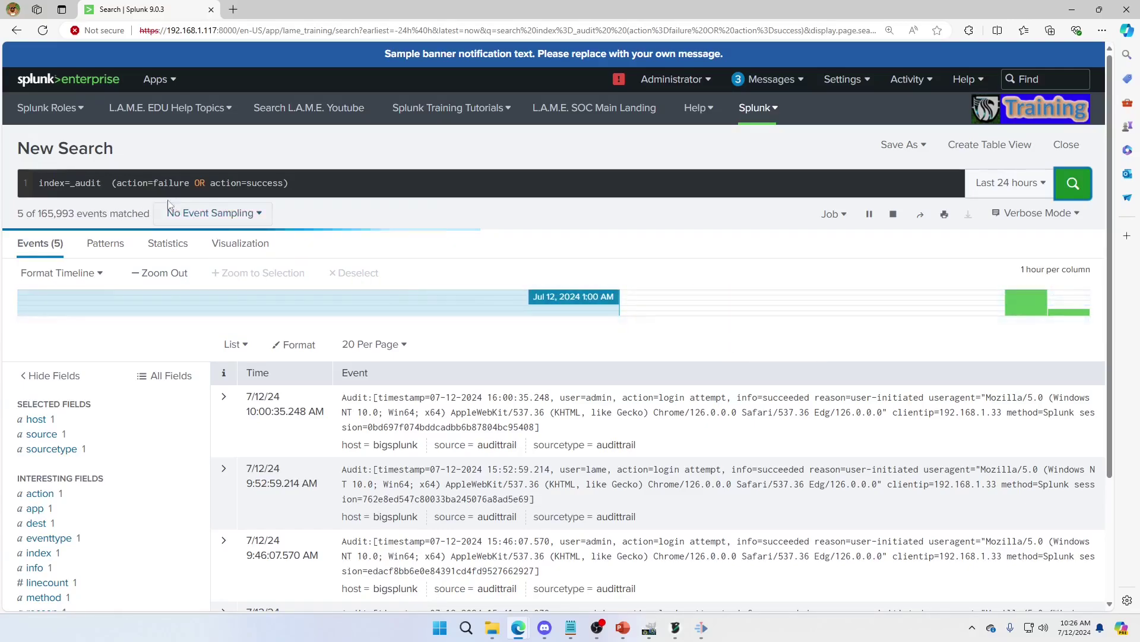
{"action": "left_click", "coordinate": [108, 183]}
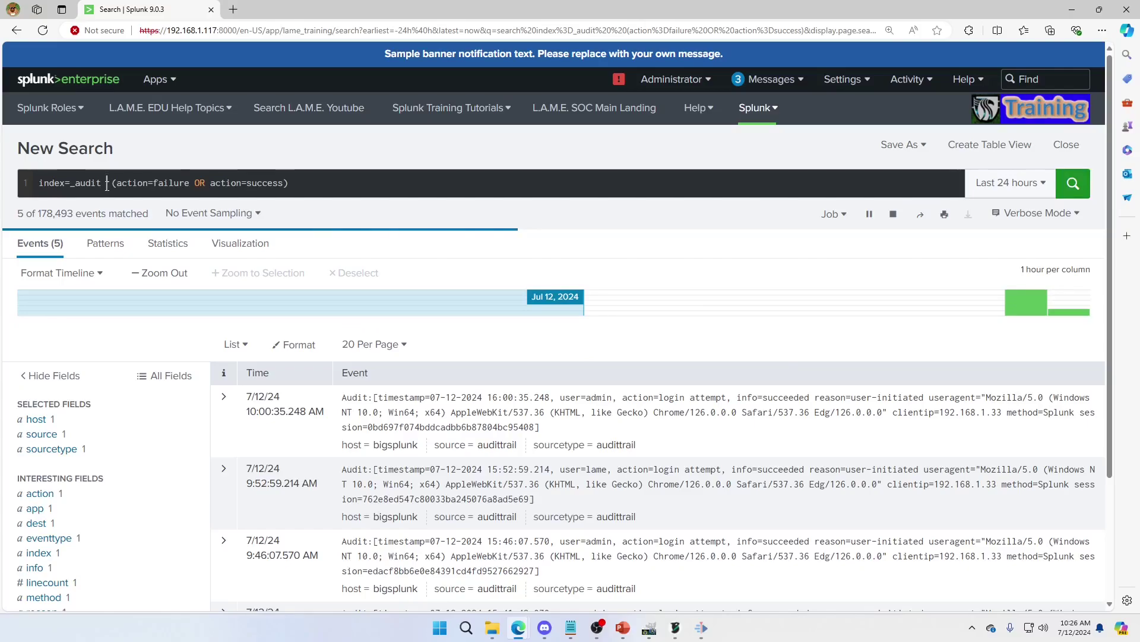
{"action": "left_click", "coordinate": [480, 191]}
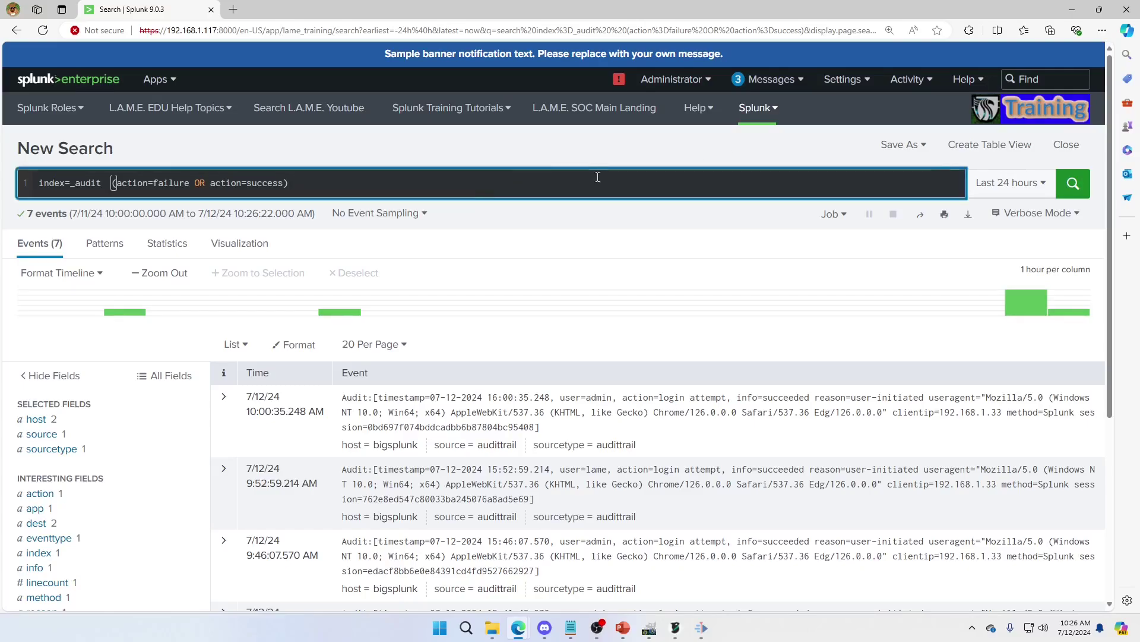
Add the line '| collect index=summary source="Splunk_Authentication"' below the query.
{"action": "key", "text": "End"}
{"action": "key", "text": "shift+Return"}
{"action": "type", "text": "|"}
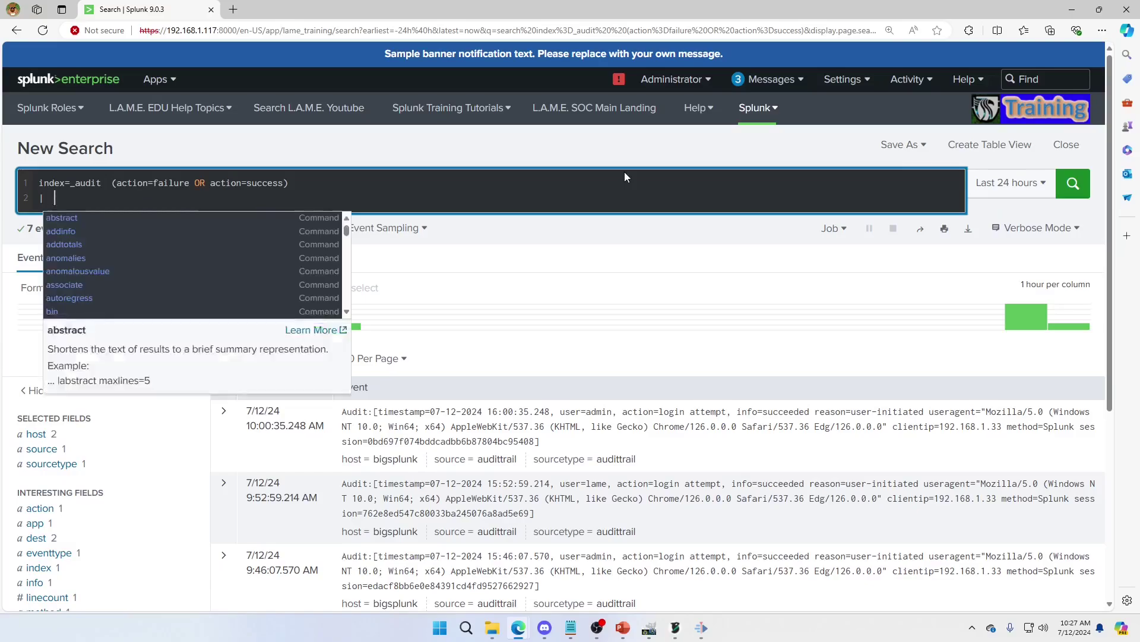
{"action": "type", "text": " collect"}
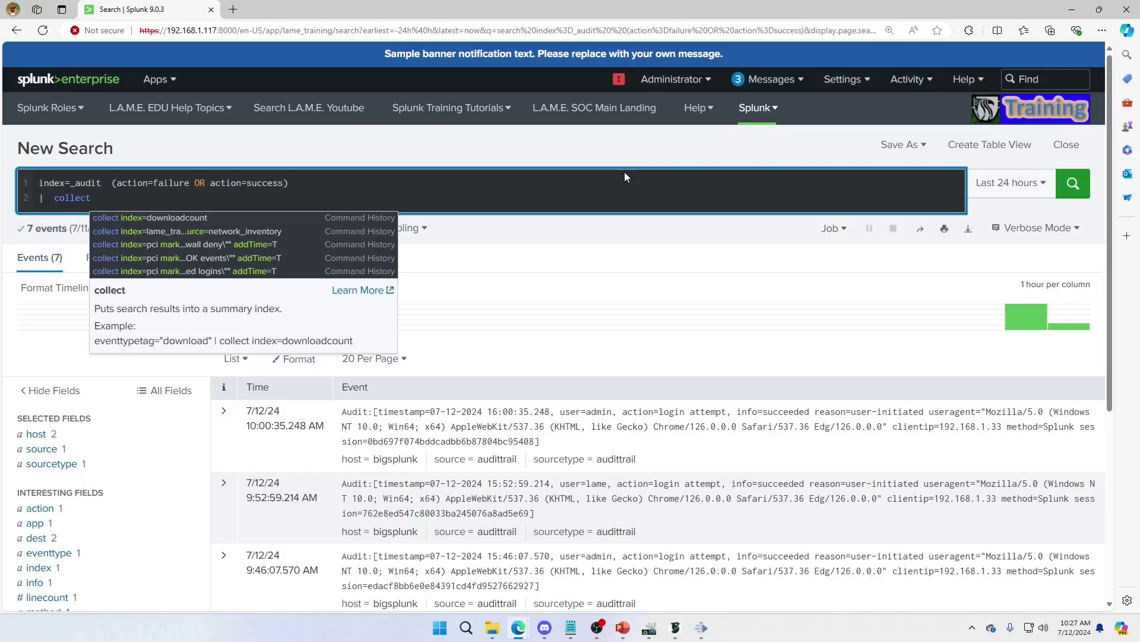
{"action": "type", "text": "index=summary"}
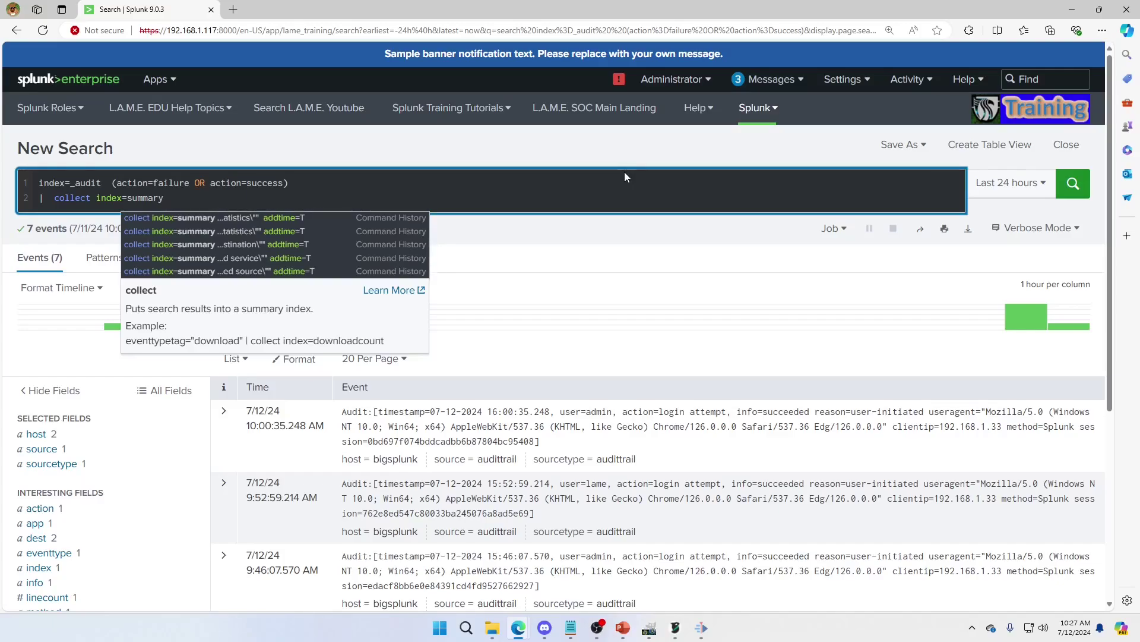
{"action": "type", "text": " source"}
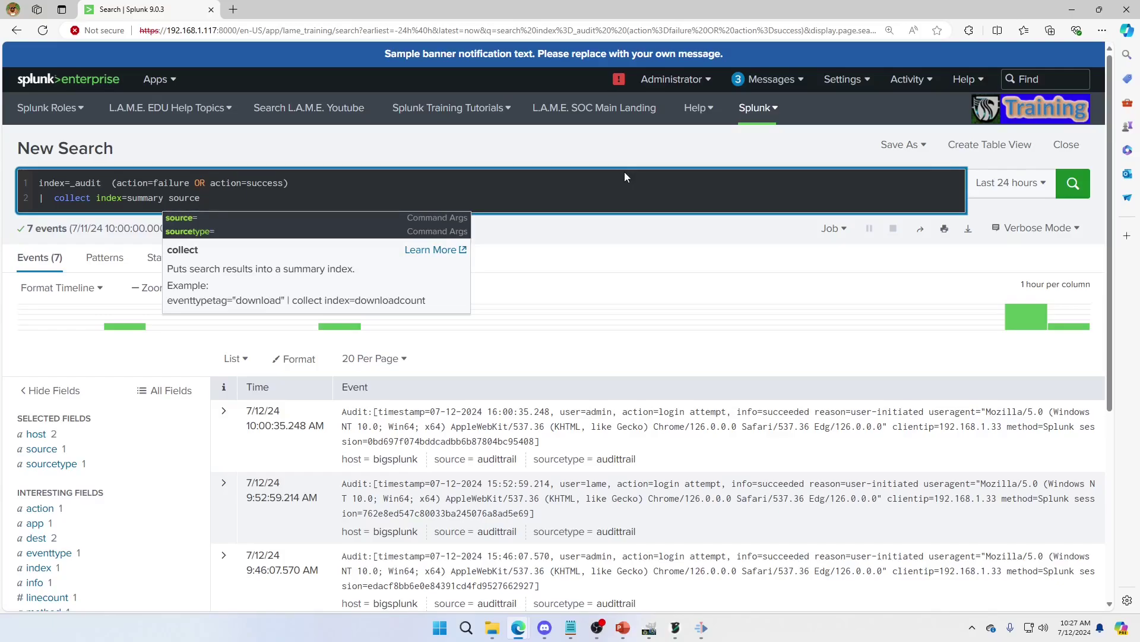
{"action": "type", "text": "=\"Splunk_"}
{"action": "key", "text": "BackSpace"}
{"action": "type", "text": "Aut"}
{"action": "key", "text": "BackSpace"}
{"action": "key", "text": "BackSpace"}
{"action": "key", "text": "BackSpace"}
{"action": "type", "text": "Authentication\""}
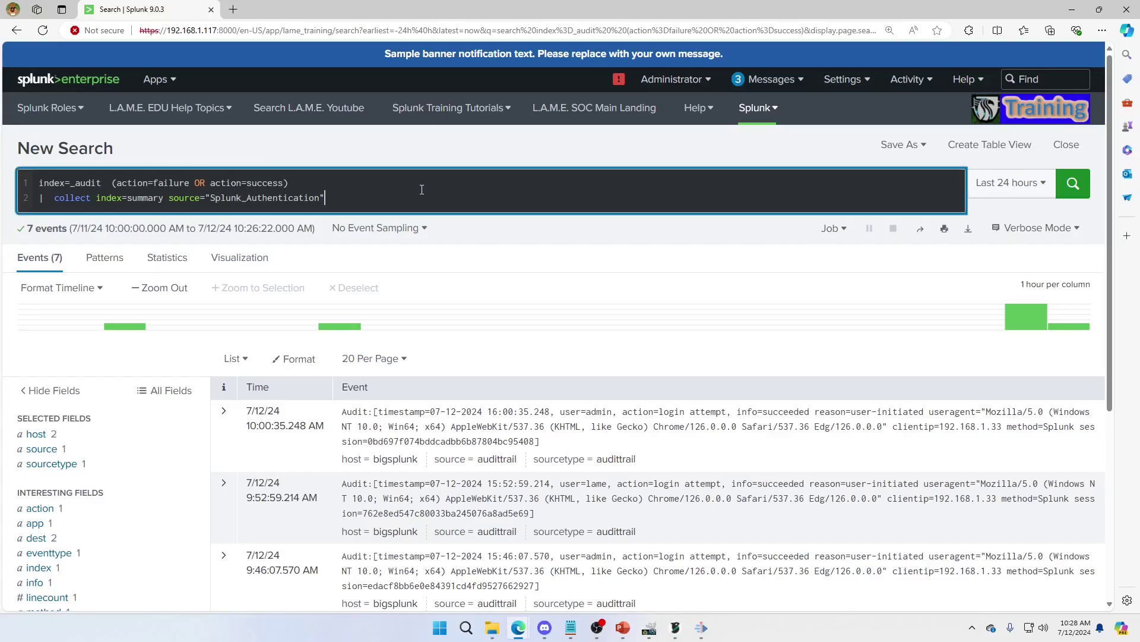
{"action": "left_click", "coordinate": [377, 183]}
{"action": "type", "text": "|"}
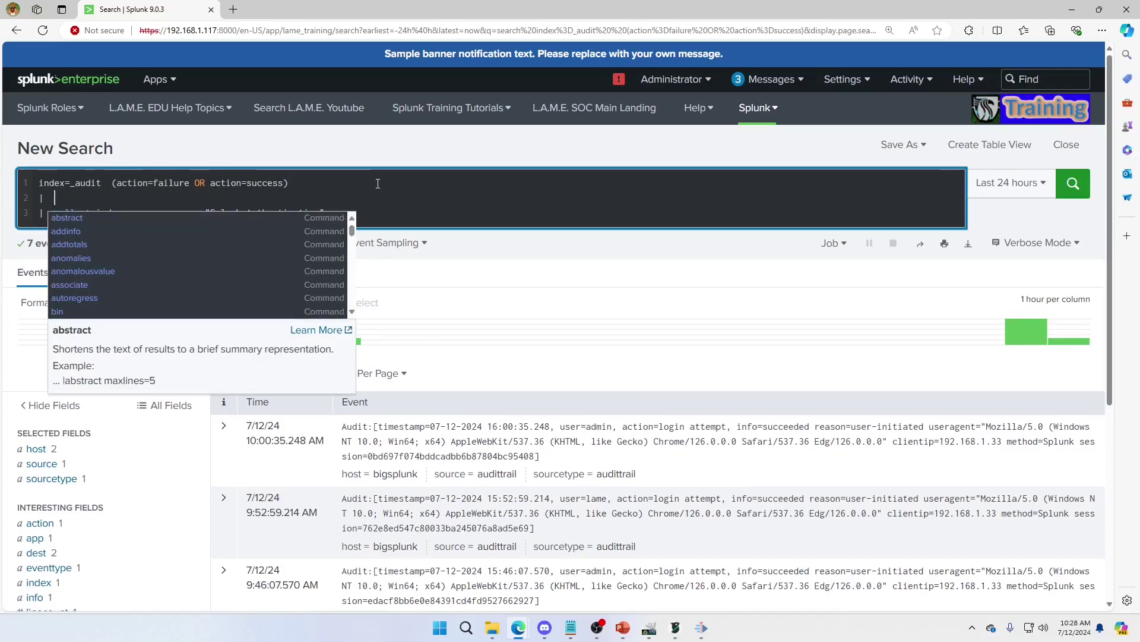
Comment out the collect line with backticks and add 'table _time, action, user'.
{"action": "left_click", "coordinate": [393, 214]}
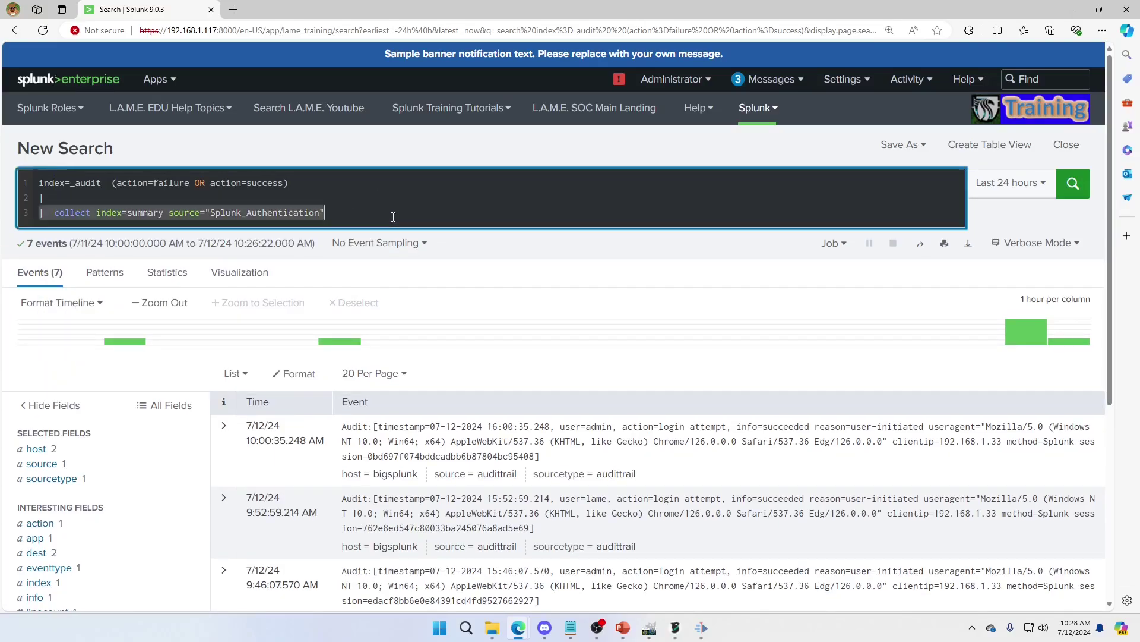
{"action": "left_click", "coordinate": [40, 213]}
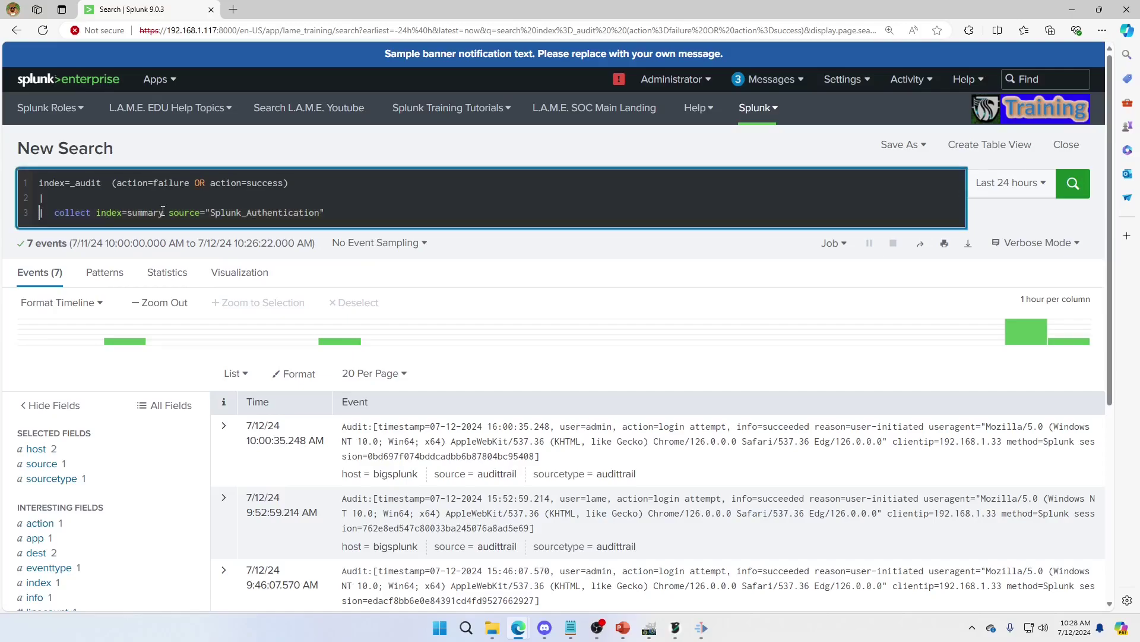
{"action": "type", "text": "```"}
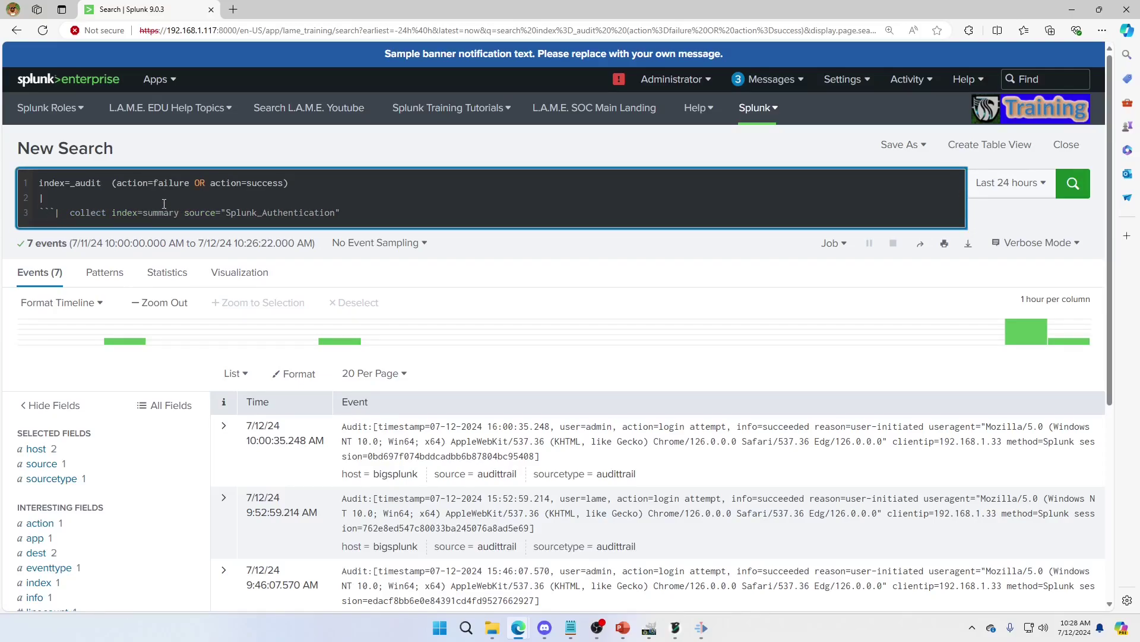
{"action": "left_click", "coordinate": [420, 219]}
{"action": "type", "text": "```"}
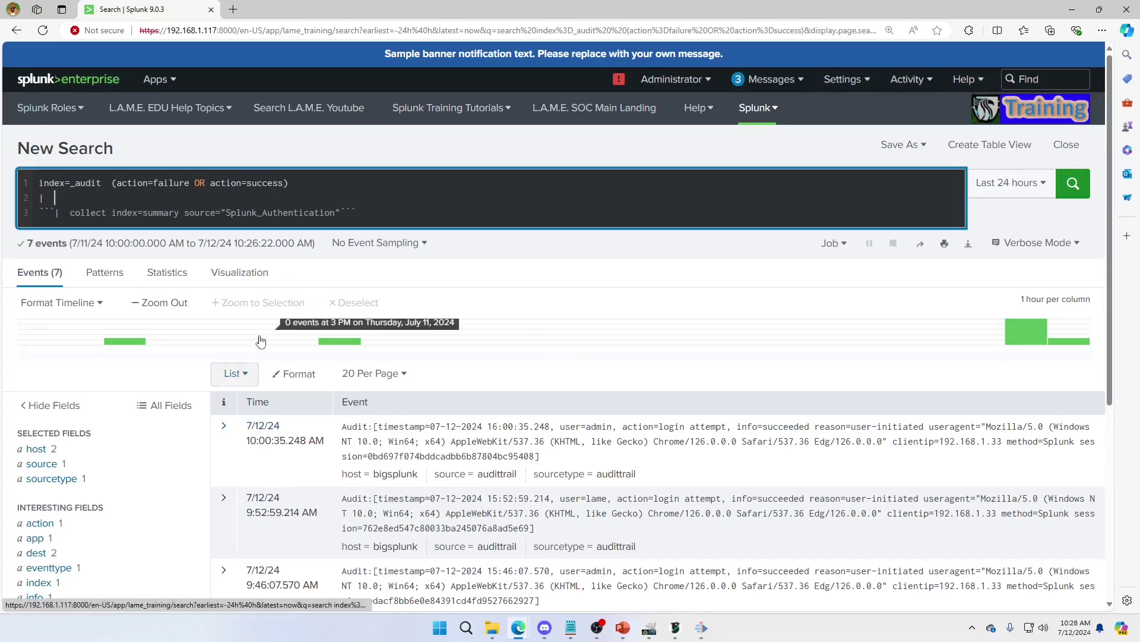
{"action": "type", "text": "table a"}
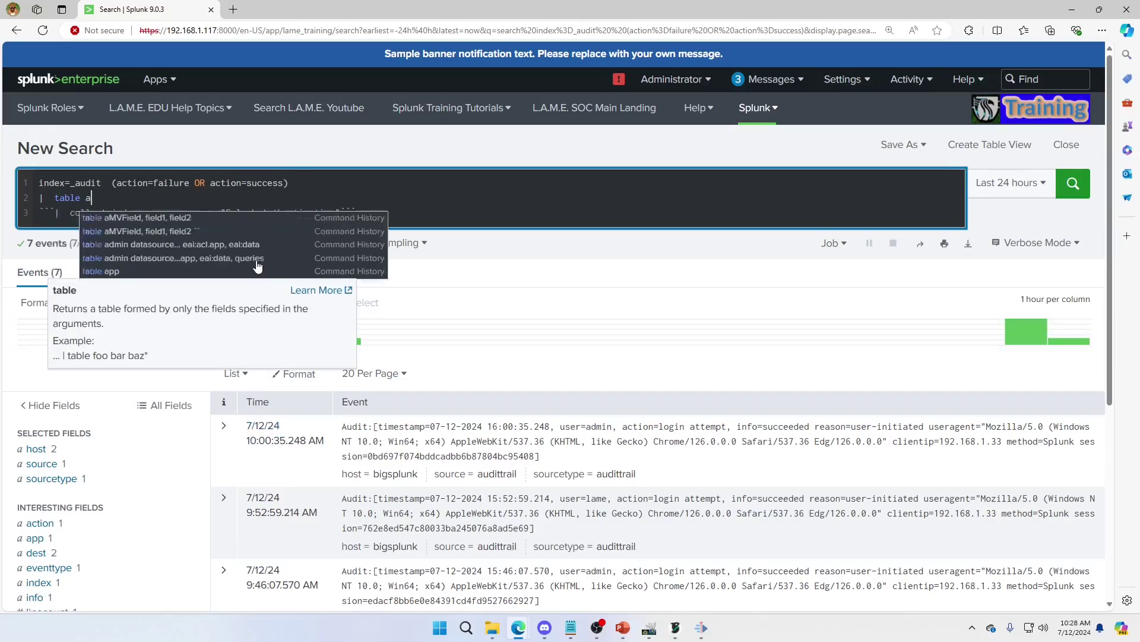
{"action": "type", "text": "ction,"}
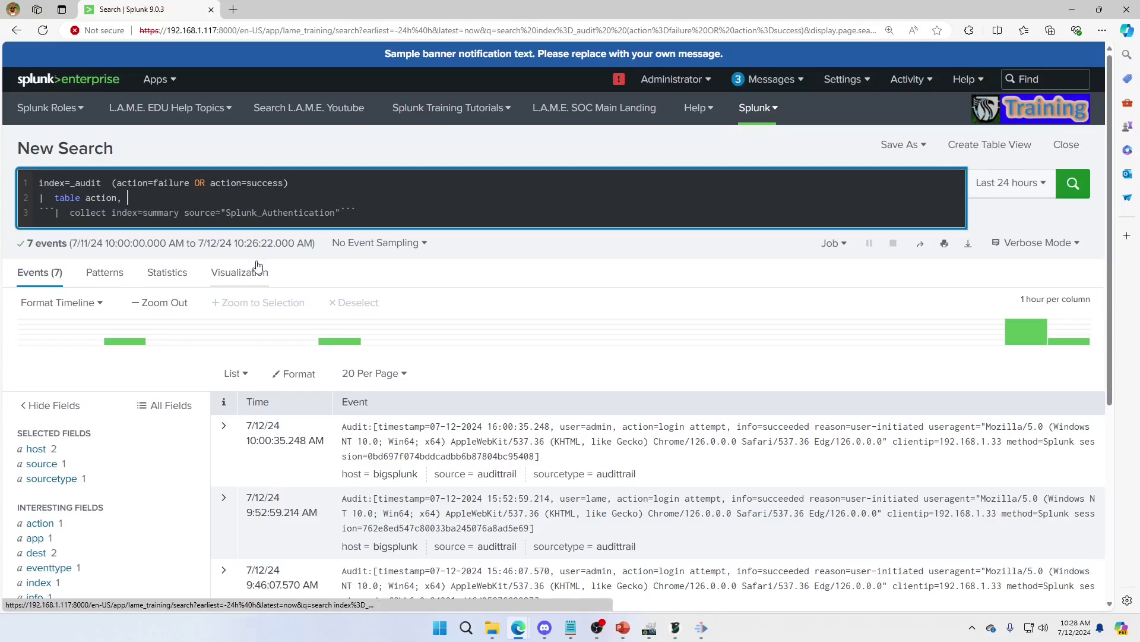
{"action": "key", "text": "Left"}
{"action": "key", "text": "Left"}
{"action": "key", "text": "Left"}
{"action": "type", "text": "_"}
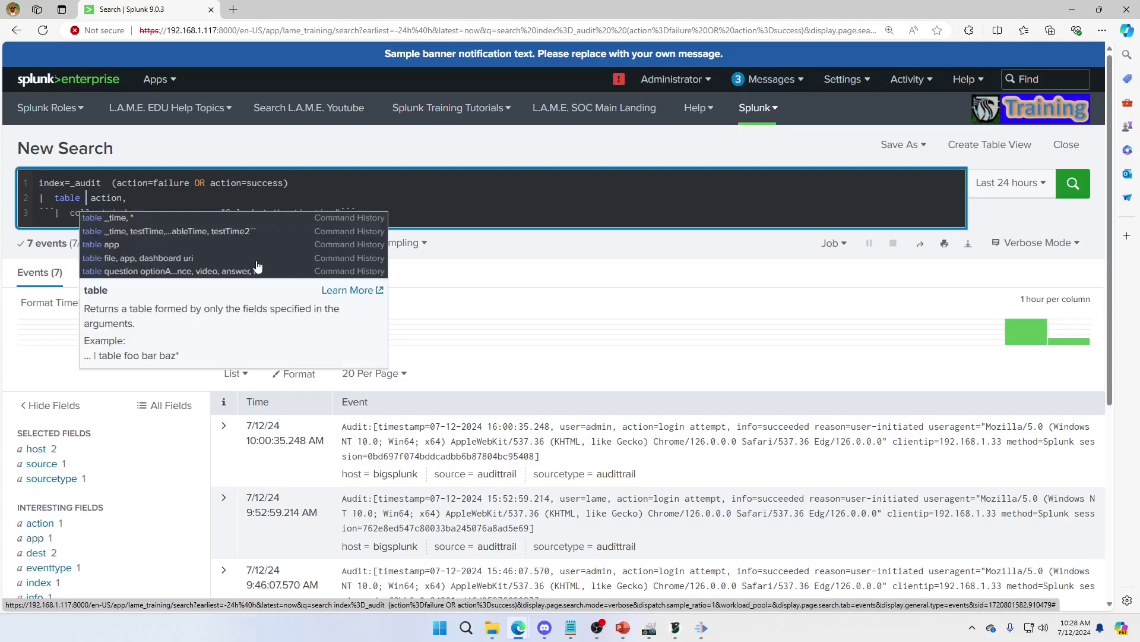
{"action": "type", "text": "time,"}
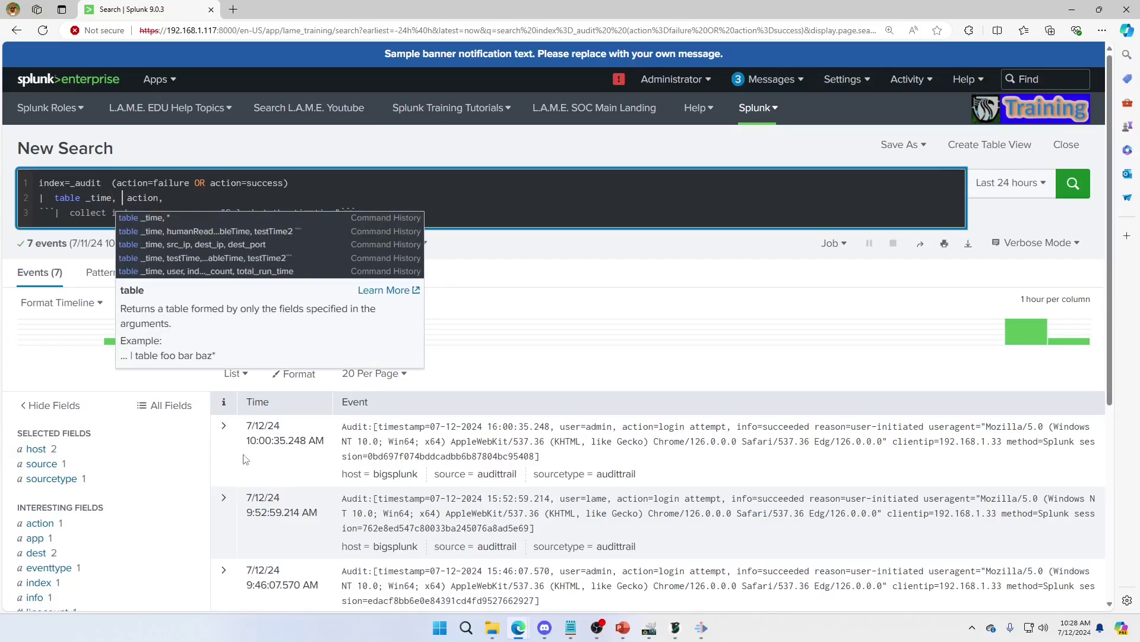
Inspect the first event's fields and rerun the table search.
{"action": "left_click", "coordinate": [224, 426]}
{"action": "scroll", "coordinate": [512, 541], "scroll_direction": "down", "scroll_amount": 2}
{"action": "scroll", "coordinate": [513, 541], "scroll_direction": "down", "scroll_amount": 1}
{"action": "scroll", "coordinate": [517, 541], "scroll_direction": "down", "scroll_amount": 1}
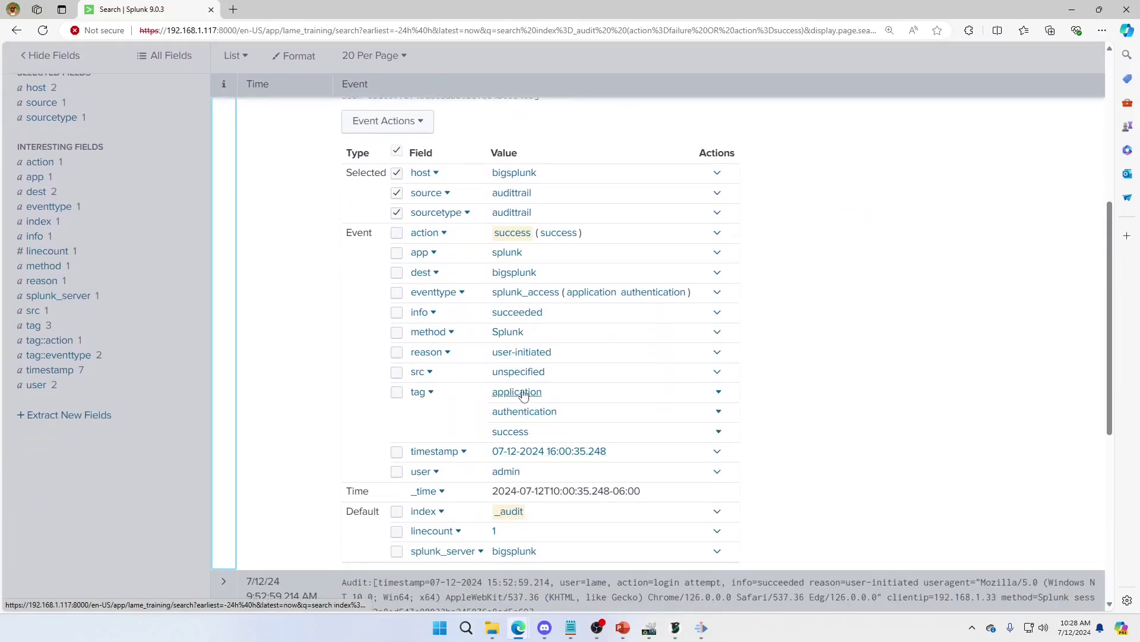
{"action": "scroll", "coordinate": [546, 375], "scroll_direction": "up", "scroll_amount": 3}
{"action": "scroll", "coordinate": [548, 379], "scroll_direction": "up", "scroll_amount": 2}
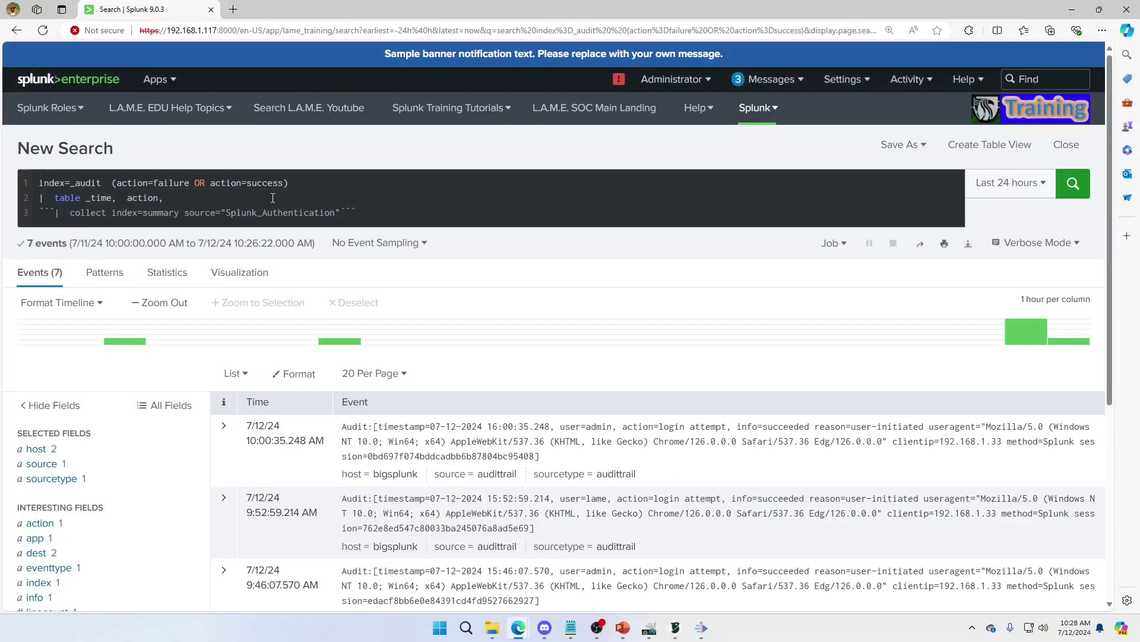
{"action": "left_click", "coordinate": [266, 200]}
{"action": "type", "text": "user"}
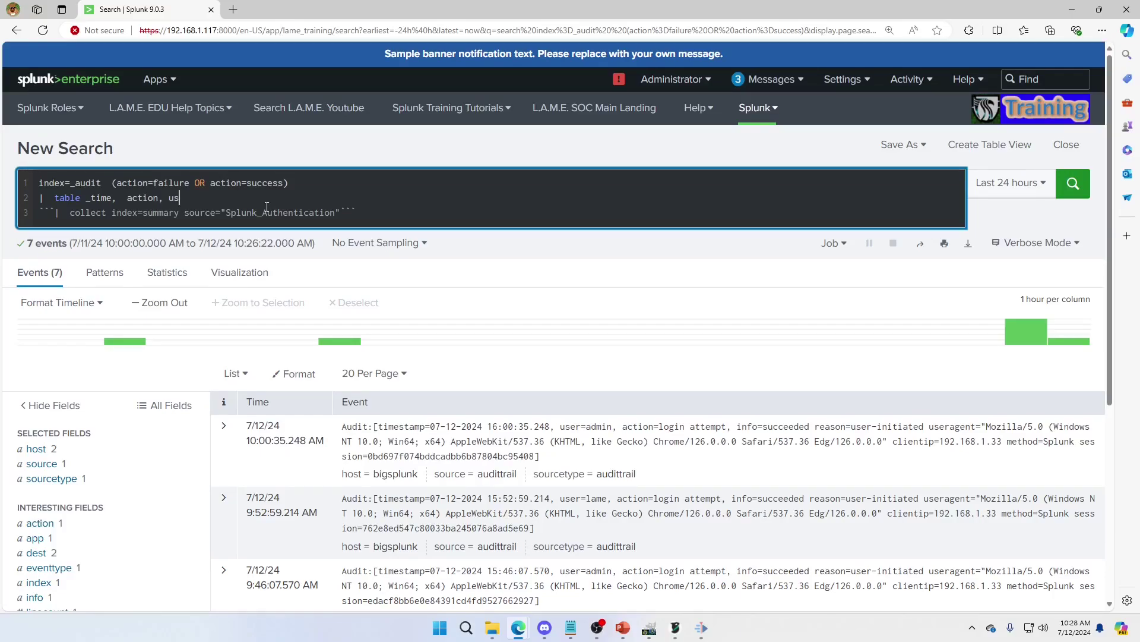
{"action": "key", "text": "Return"}
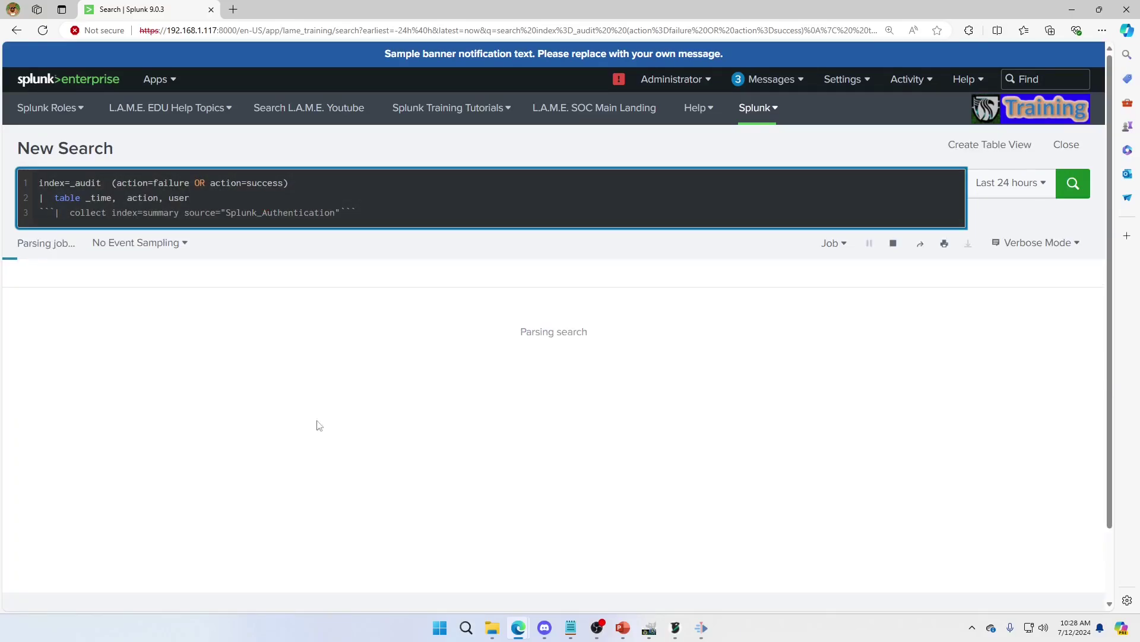
{"action": "left_click", "coordinate": [1036, 242]}
Switch to Fast Mode, remove the collect line's backticks, and rerun the search.
{"action": "left_click", "coordinate": [923, 294]}
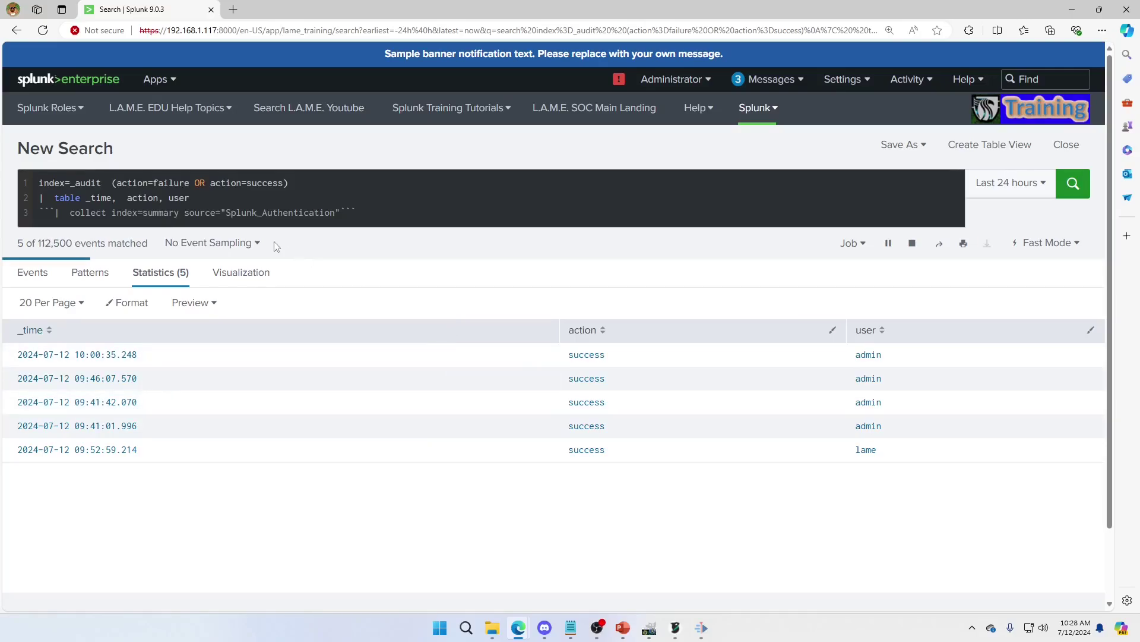
{"action": "left_click", "coordinate": [57, 211]}
{"action": "key", "text": "BackSpace"}
{"action": "key", "text": "BackSpace"}
{"action": "key", "text": "BackSpace"}
{"action": "key", "text": "Right"}
{"action": "key", "text": "Right"}
{"action": "key", "text": "Right"}
{"action": "key", "text": "Right"}
{"action": "key", "text": "Right"}
{"action": "key", "text": "Right"}
{"action": "key", "text": "Right"}
{"action": "key", "text": "Right"}
{"action": "key", "text": "Right"}
{"action": "key", "text": "Right"}
{"action": "key", "text": "Right"}
{"action": "key", "text": "Right"}
{"action": "key", "text": "BackSpace"}
{"action": "key", "text": "BackSpace"}
{"action": "key", "text": "BackSpace"}
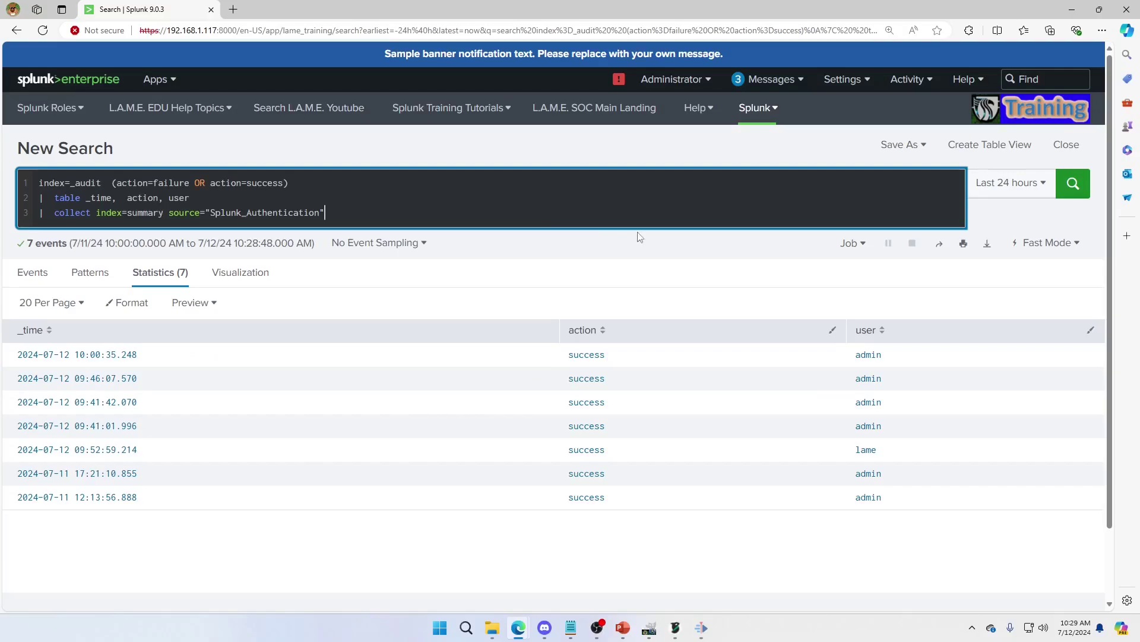
{"action": "key", "text": "Return"}
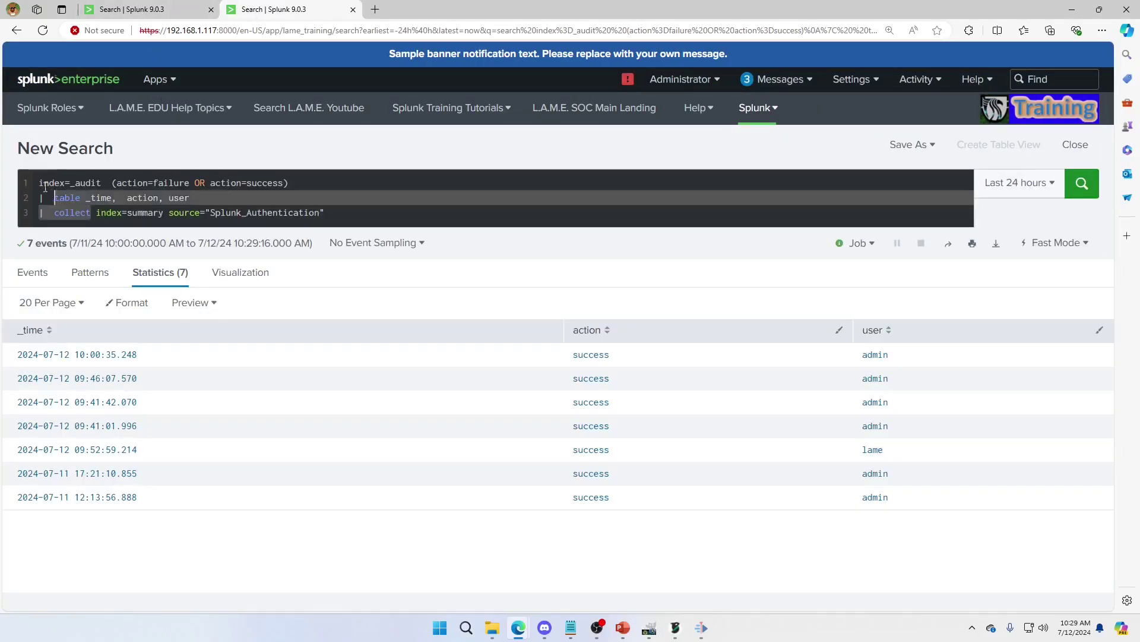
Search index=summary source="Splunk_Authentication" and expand the first event.
{"action": "type", "text": "index=summary source=\"Splunk_Authentication\""}
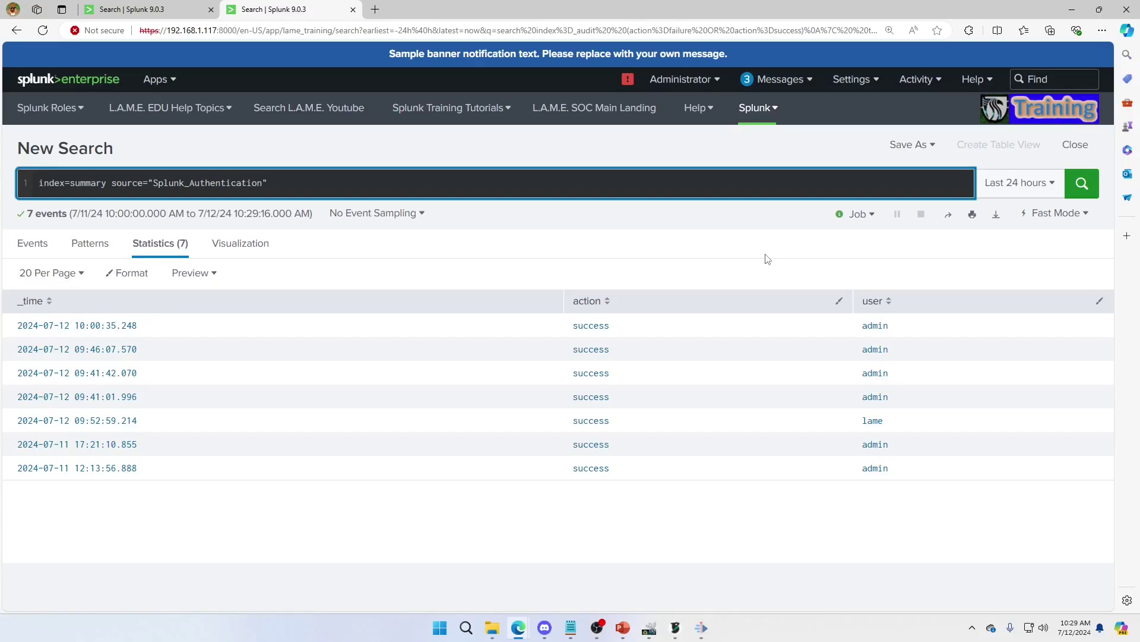
{"action": "key", "text": "Return"}
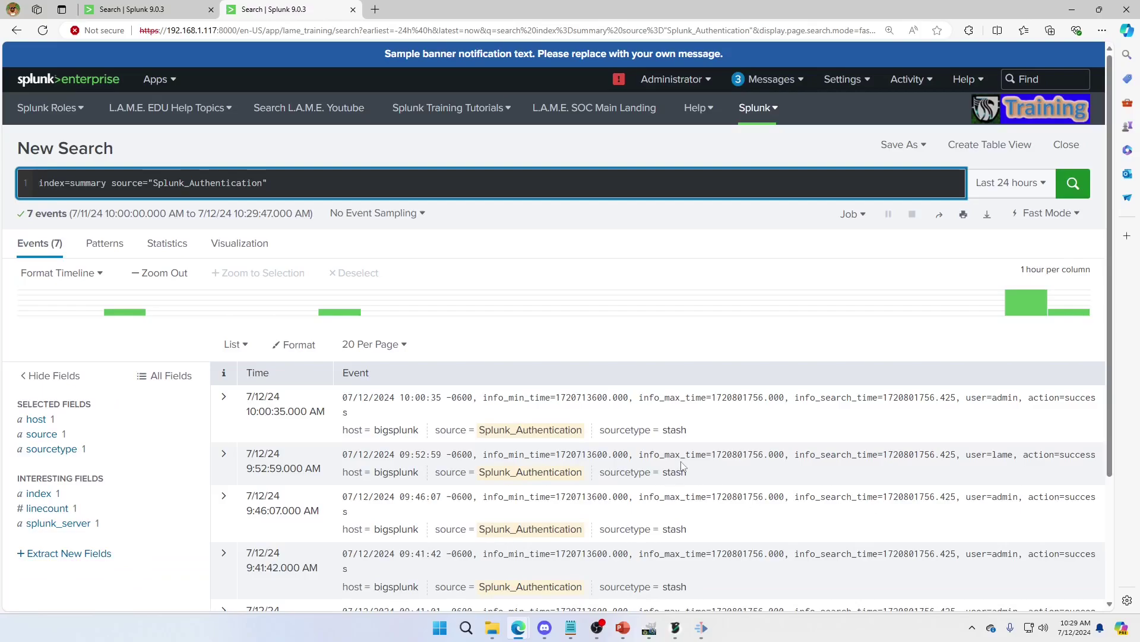
{"action": "left_click", "coordinate": [220, 413]}
{"action": "scroll", "coordinate": [419, 469], "scroll_direction": "down", "scroll_amount": 2}
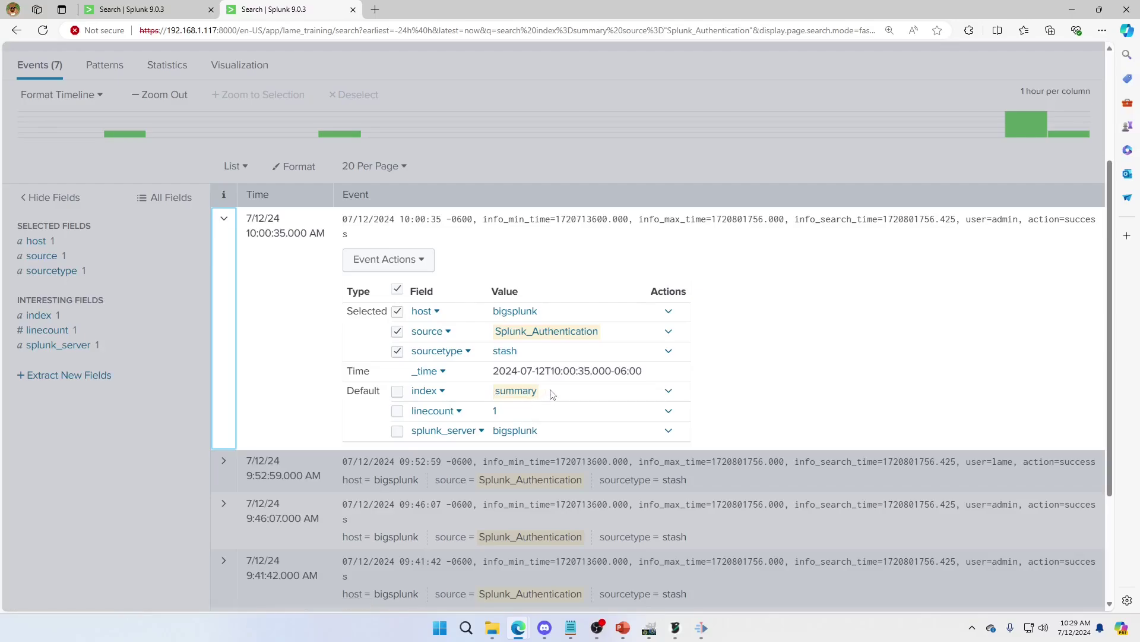
{"action": "scroll", "coordinate": [551, 394], "scroll_direction": "up", "scroll_amount": 2}
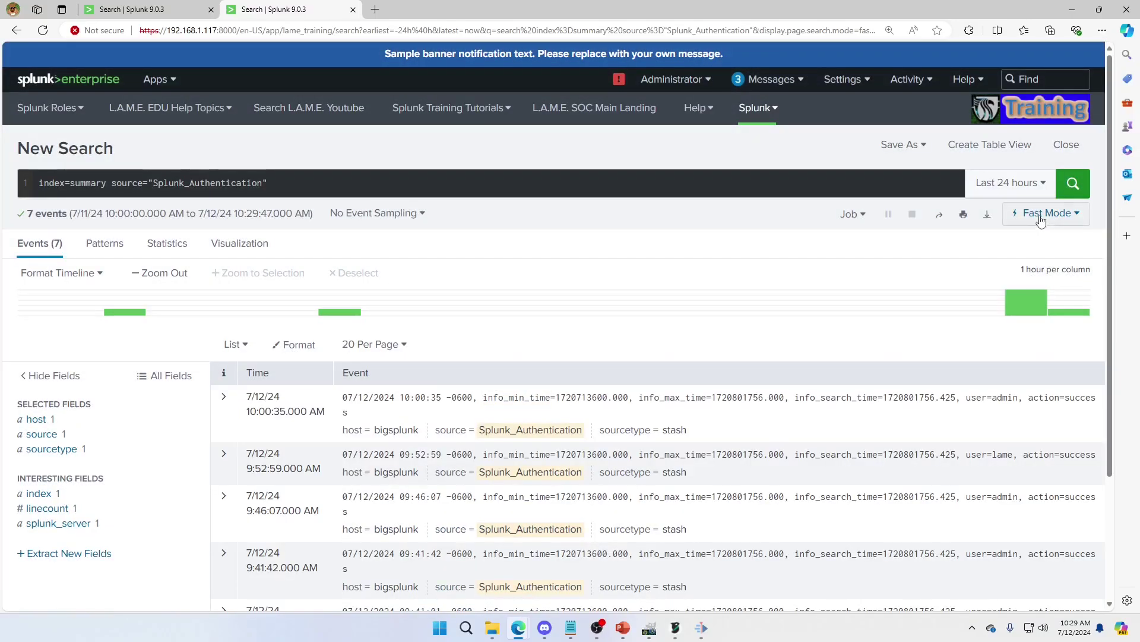
View all event fields in Verbose Mode, then copy the table line from the first tab.
{"action": "left_click", "coordinate": [1051, 213]}
{"action": "left_click", "coordinate": [886, 350]}
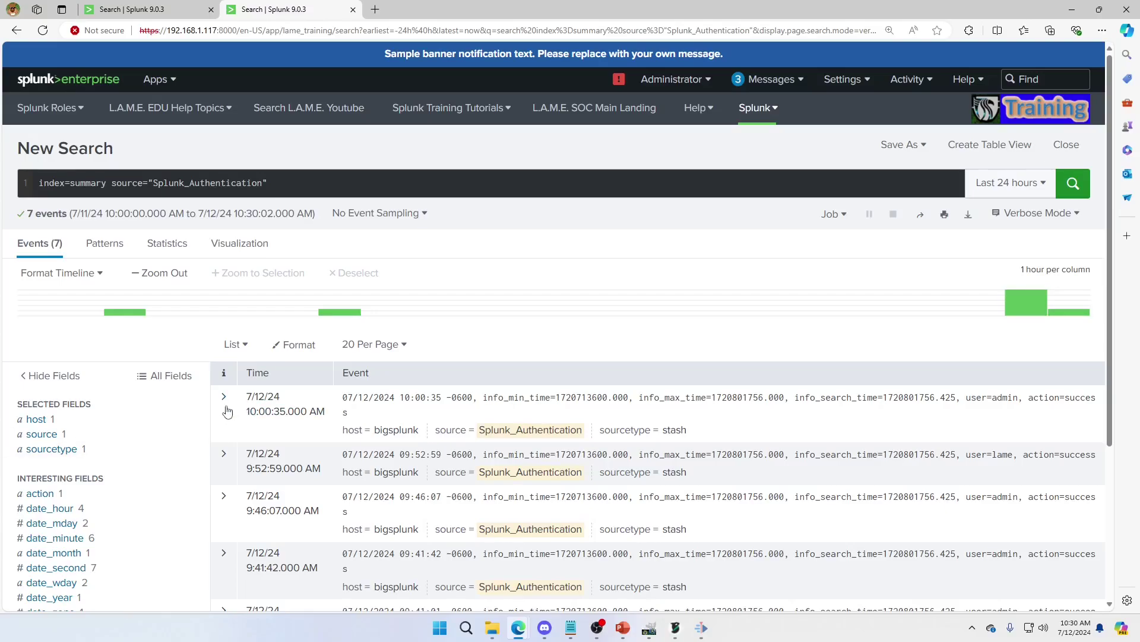
{"action": "left_click", "coordinate": [224, 405]}
{"action": "scroll", "coordinate": [335, 482], "scroll_direction": "down", "scroll_amount": 2}
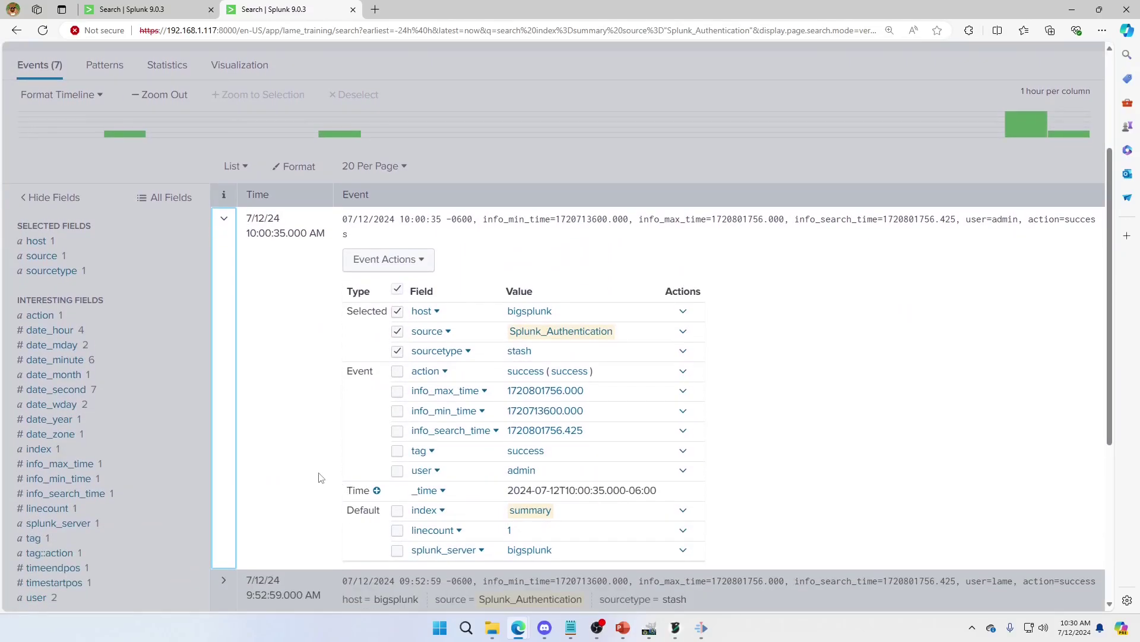
{"action": "scroll", "coordinate": [319, 477], "scroll_direction": "up", "scroll_amount": 2}
{"action": "left_click", "coordinate": [143, 9]}
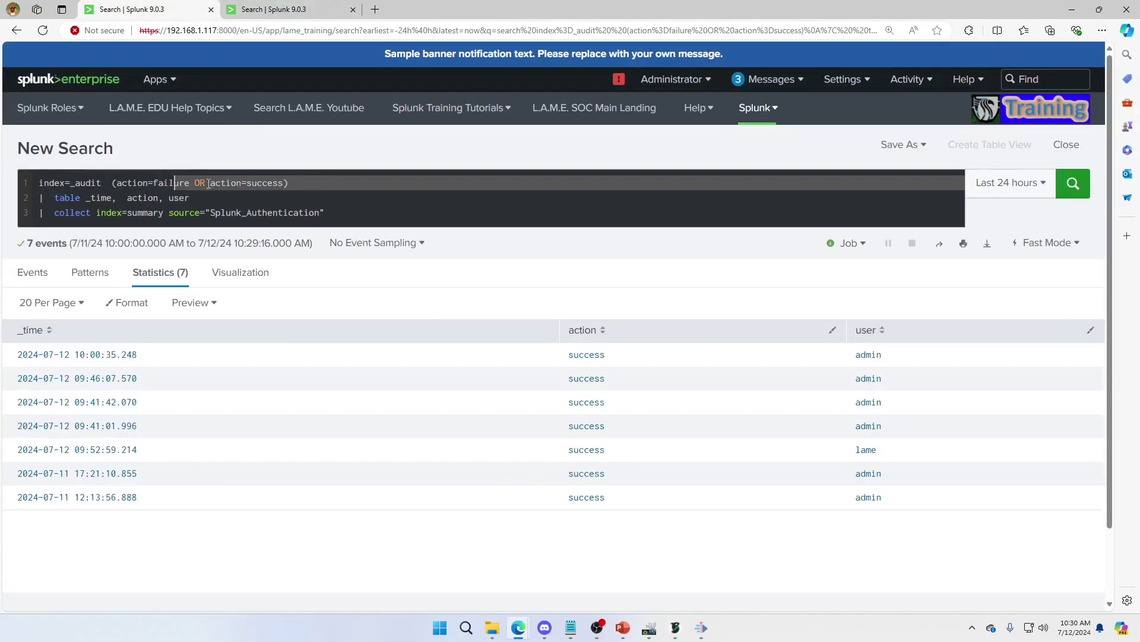
{"action": "left_click_drag", "start_coordinate": [39, 198], "coordinate": [242, 194]}
{"action": "key", "text": "ctrl+c"}
Add '| table _time, action, user' to the summary search and run it.
{"action": "key", "text": "ctrl+Tab"}
{"action": "left_click", "coordinate": [276, 182]}
{"action": "key", "text": "Return"}
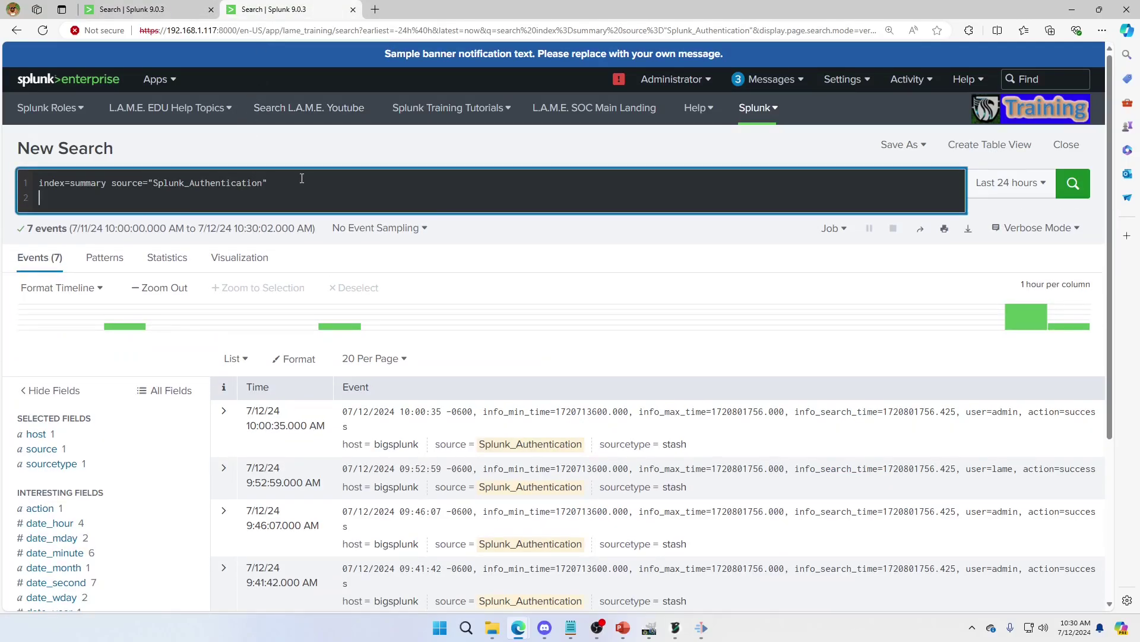
{"action": "key", "text": "ctrl+v"}
{"action": "key", "text": "Return"}
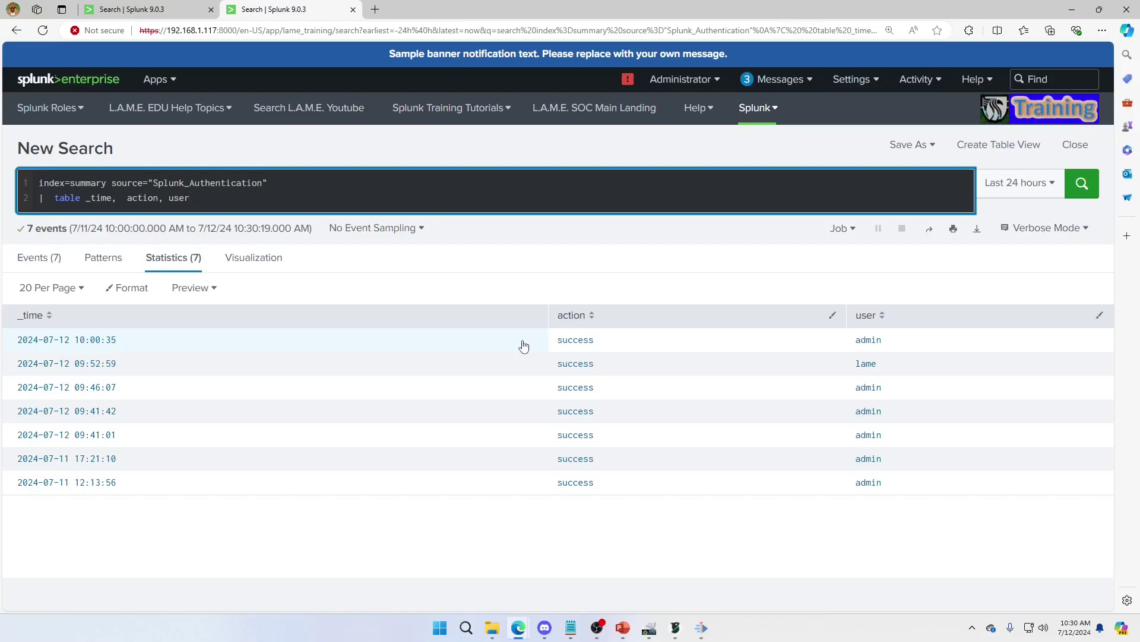
{"action": "left_click", "coordinate": [161, 18]}
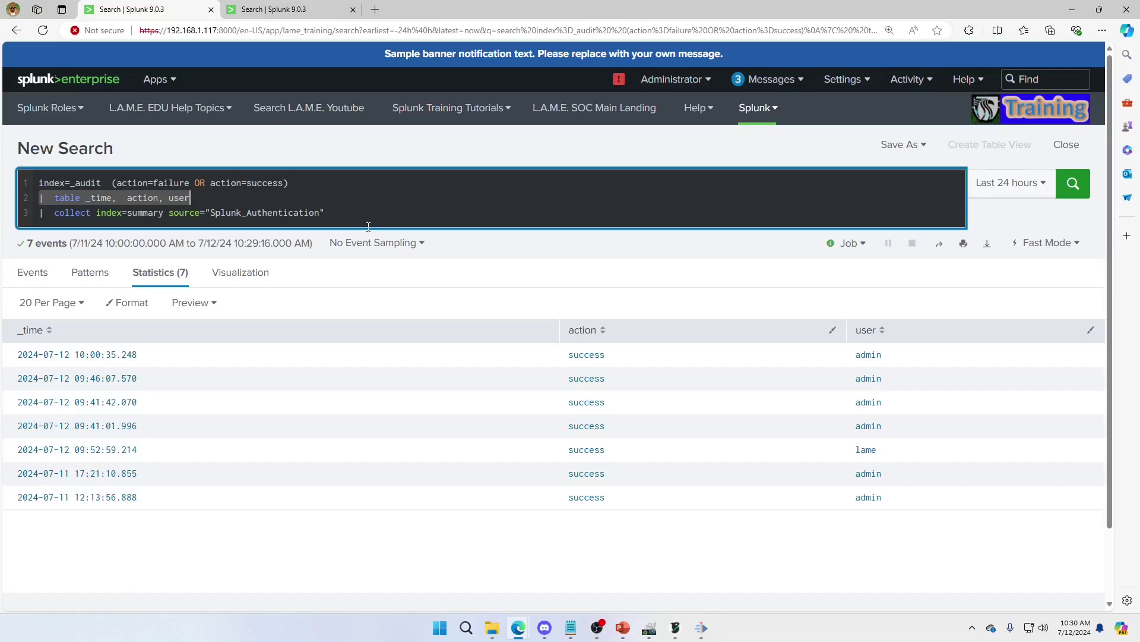
Save the collecting search as the report 'Splunk Authentication'.
{"action": "left_click", "coordinate": [896, 152]}
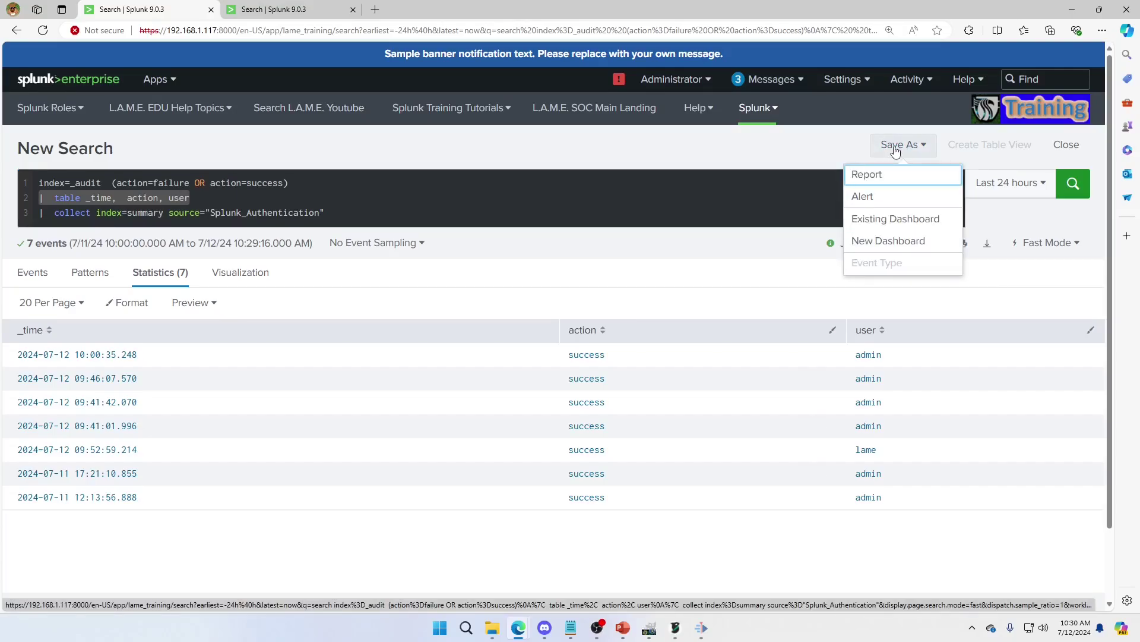
{"action": "left_click", "coordinate": [869, 175]}
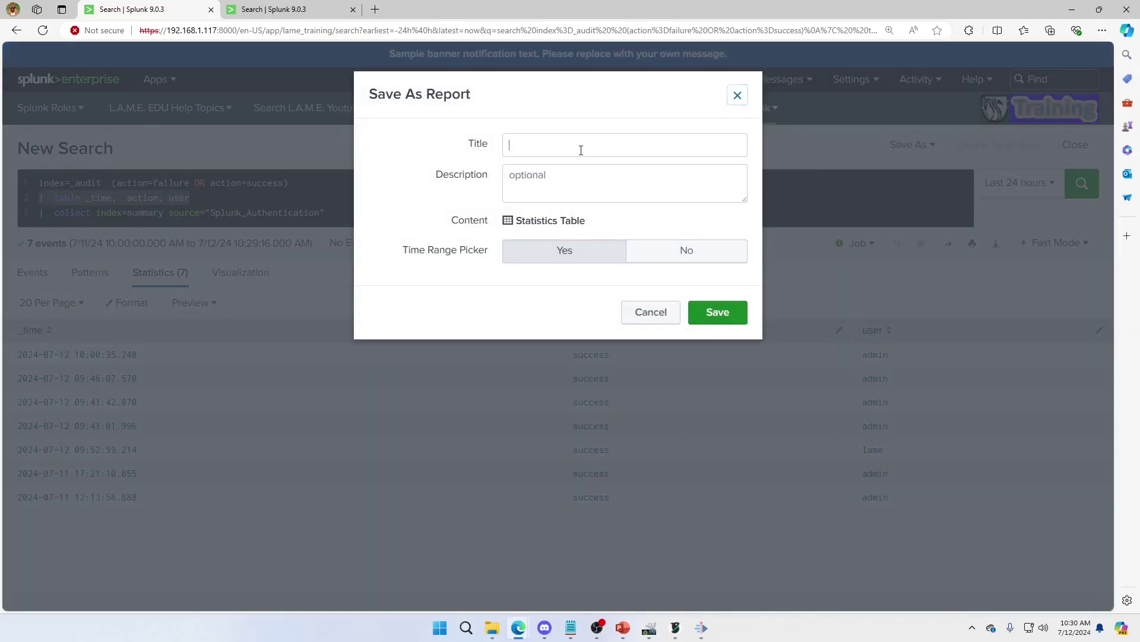
{"action": "left_click", "coordinate": [691, 154]}
{"action": "type", "text": "Splunk Authentication"}
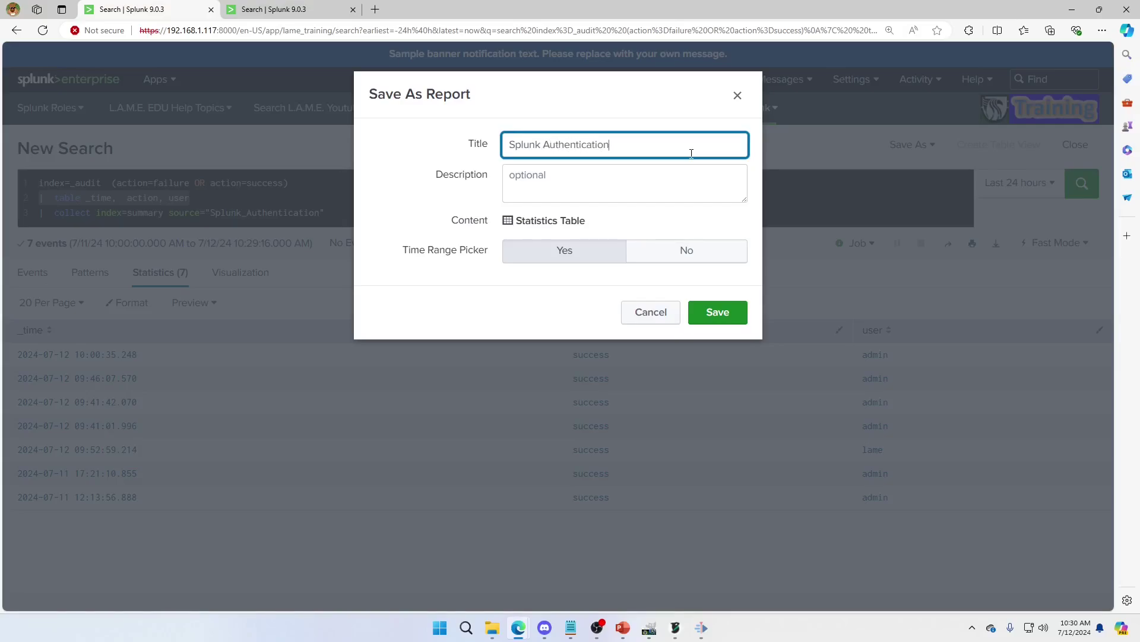
{"action": "left_click", "coordinate": [716, 311]}
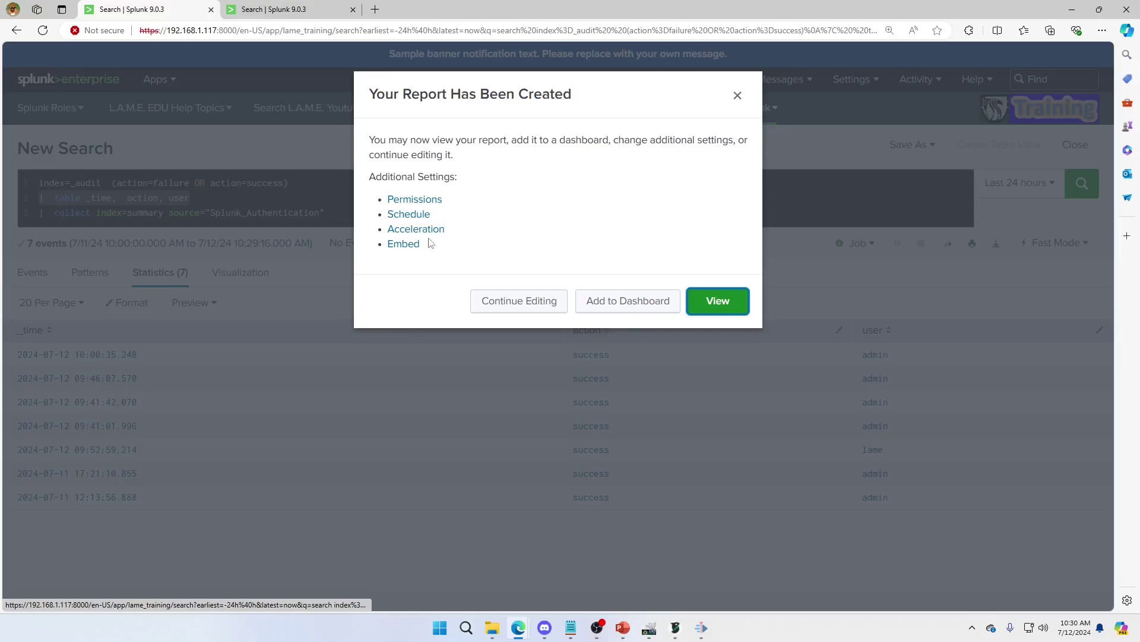
Share the report with all apps, with Everyone read and admin write access.
{"action": "left_click", "coordinate": [414, 201]}
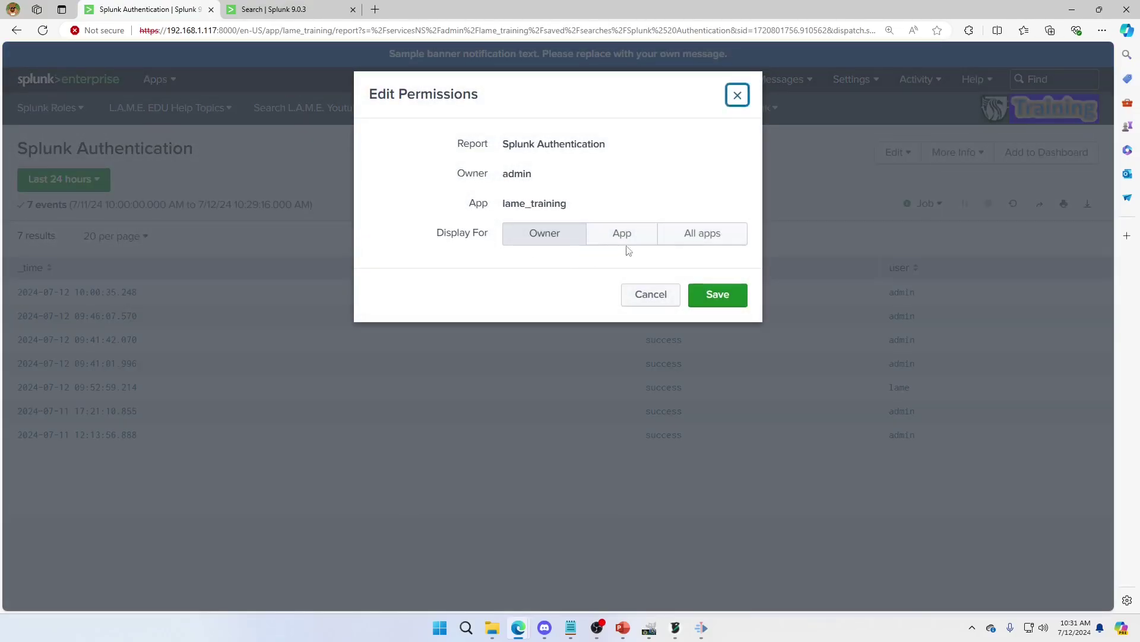
{"action": "left_click", "coordinate": [702, 233]}
{"action": "left_click", "coordinate": [685, 329]}
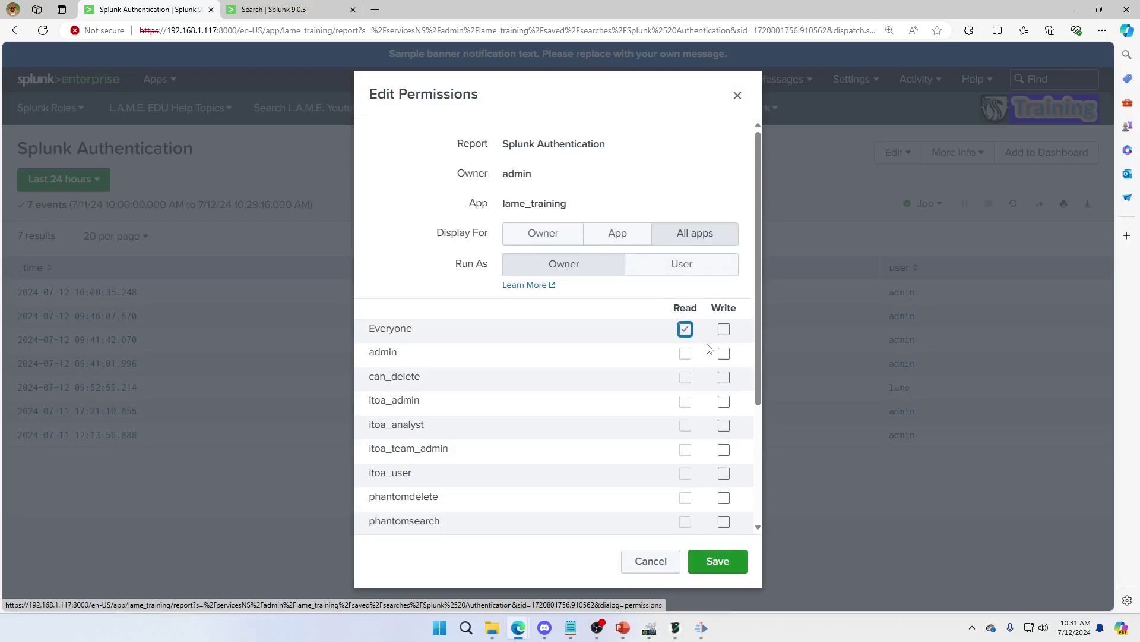
{"action": "left_click", "coordinate": [724, 353]}
{"action": "left_click", "coordinate": [724, 567]}
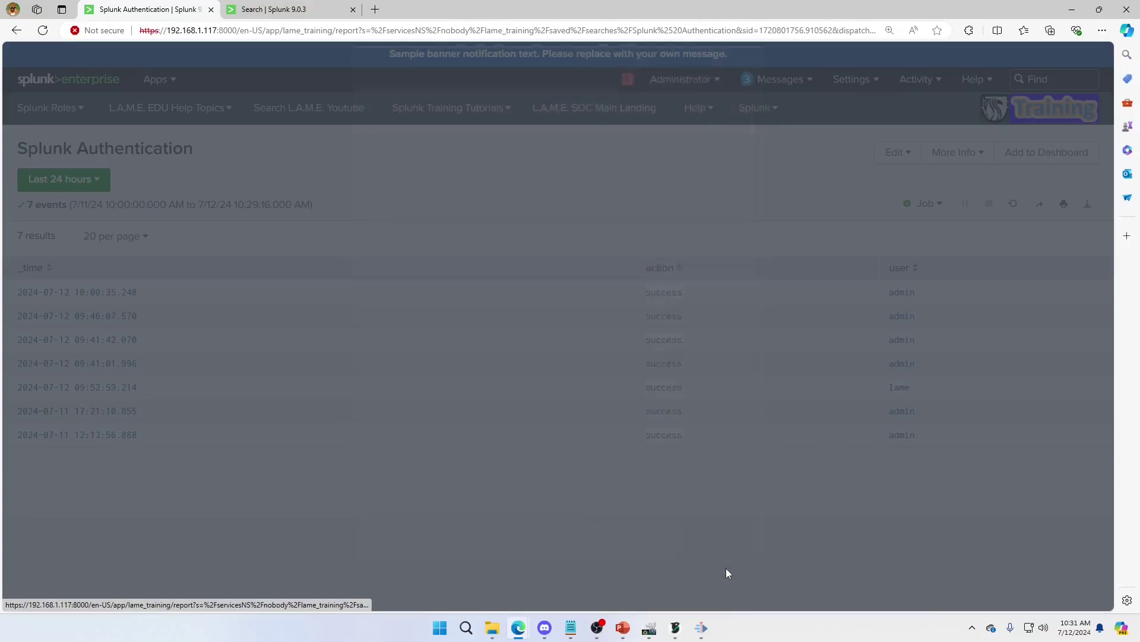
Turn on scheduling for the Splunk Authentication report and pick a run frequency.
{"action": "left_click", "coordinate": [909, 161]}
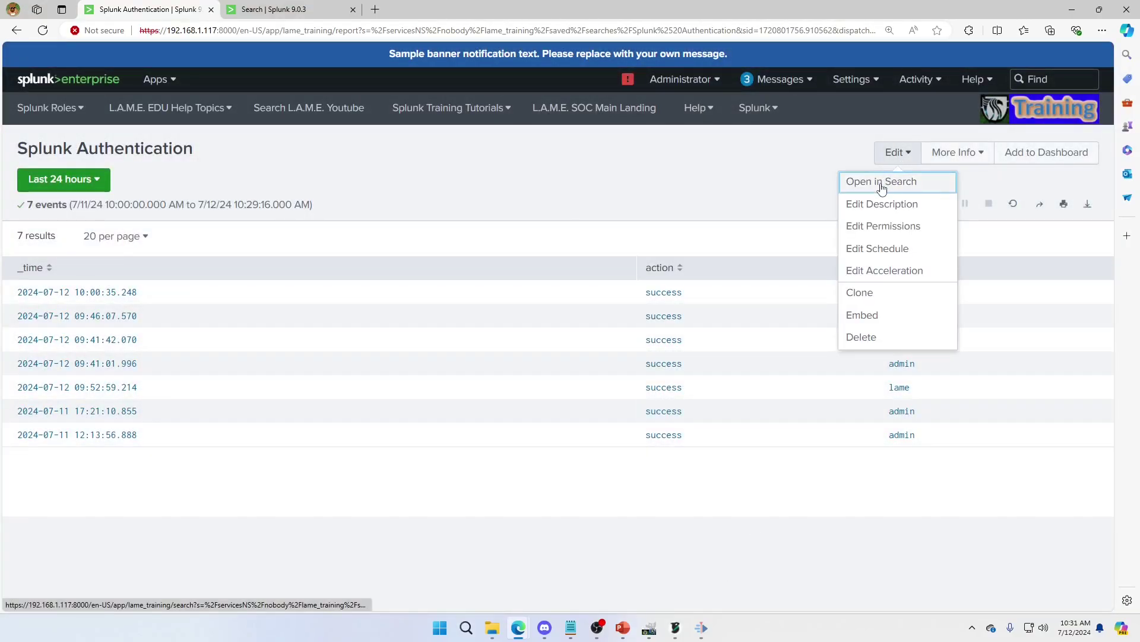
{"action": "left_click", "coordinate": [878, 252]}
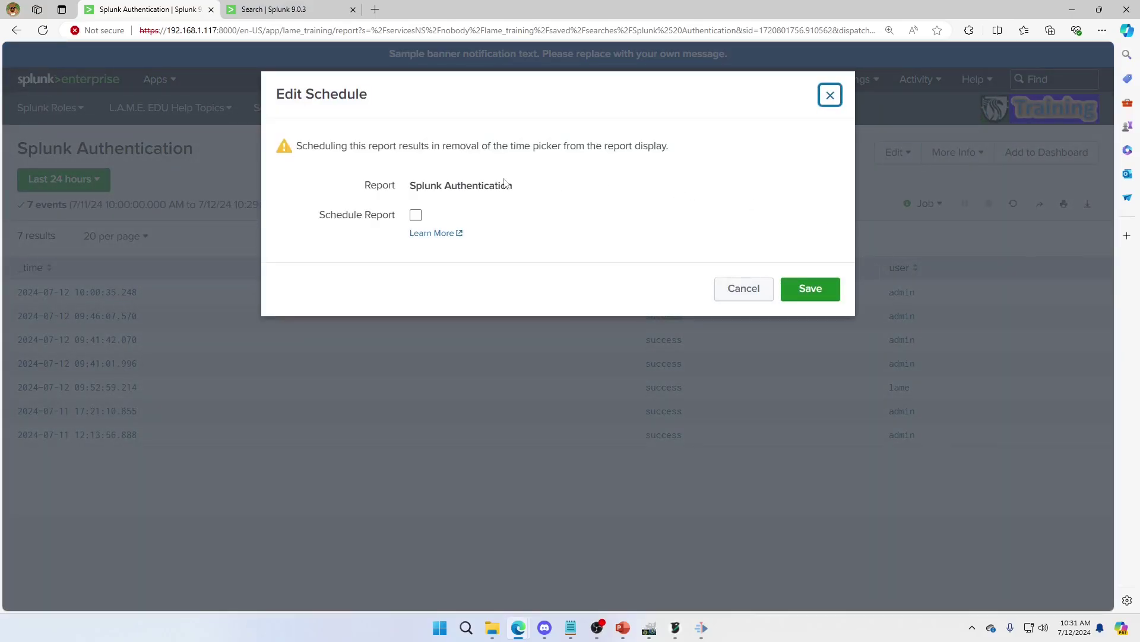
{"action": "left_click", "coordinate": [416, 216]}
{"action": "left_click", "coordinate": [471, 259]}
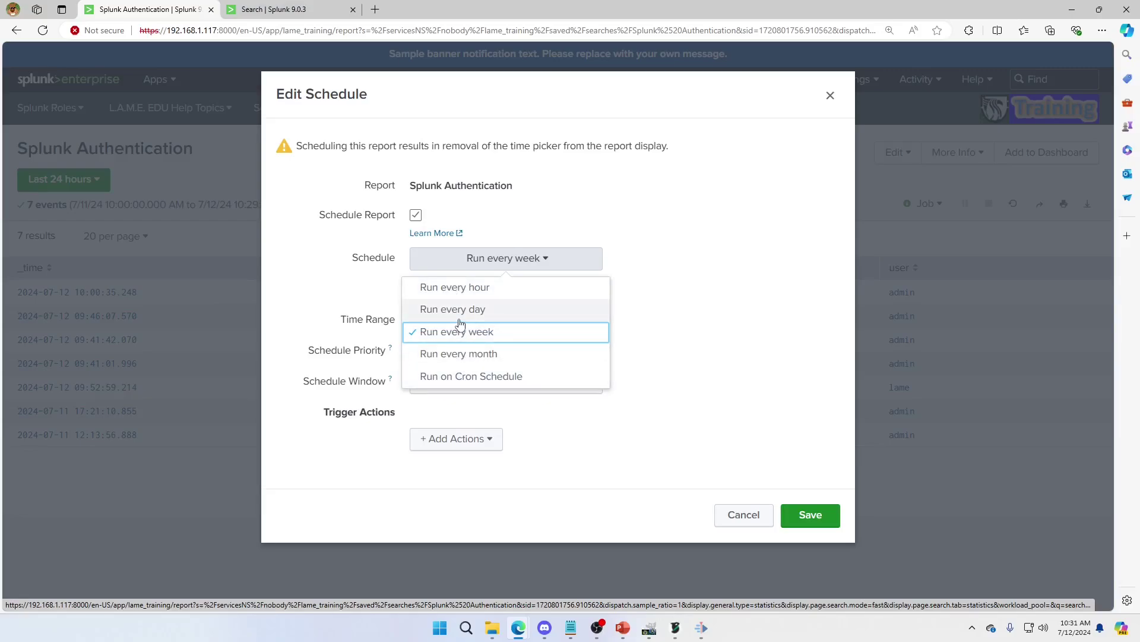
{"action": "left_click", "coordinate": [470, 380]}
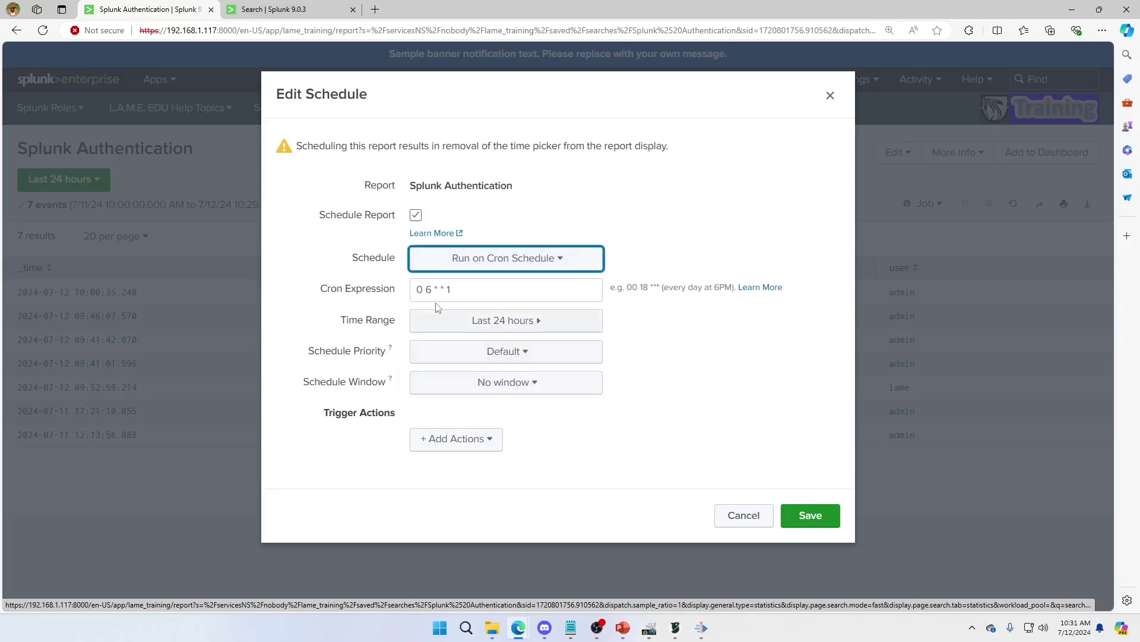
{"action": "left_click", "coordinate": [482, 270]}
{"action": "left_click", "coordinate": [465, 290]}
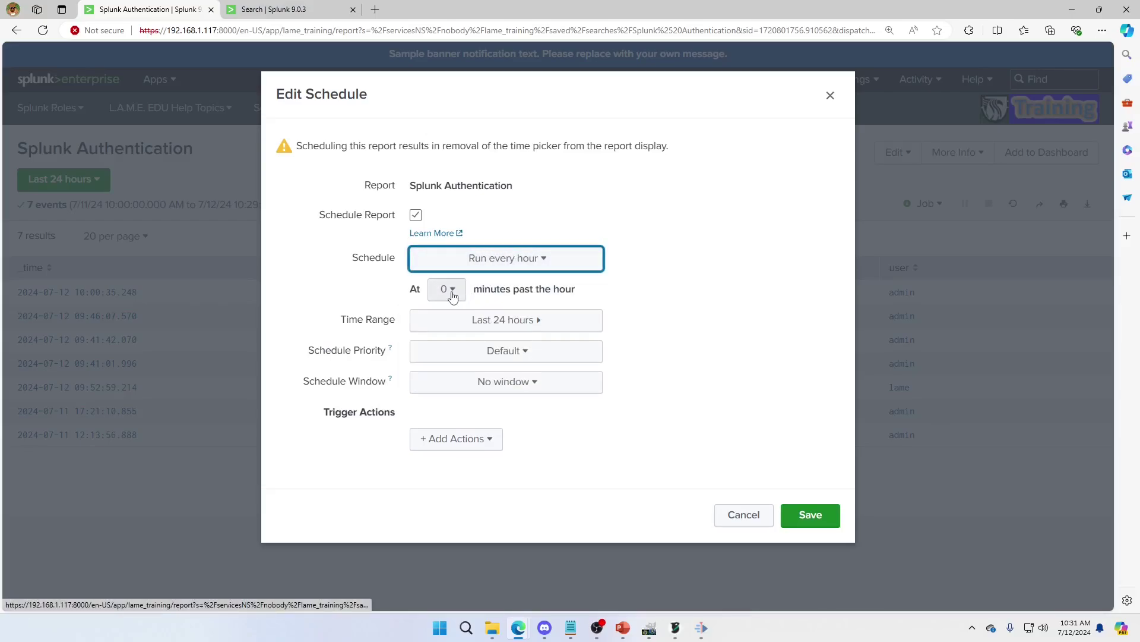
Schedule it daily at 2:00 over the last 24 hours, with no actions.
{"action": "left_click", "coordinate": [484, 264]}
{"action": "left_click", "coordinate": [456, 308]}
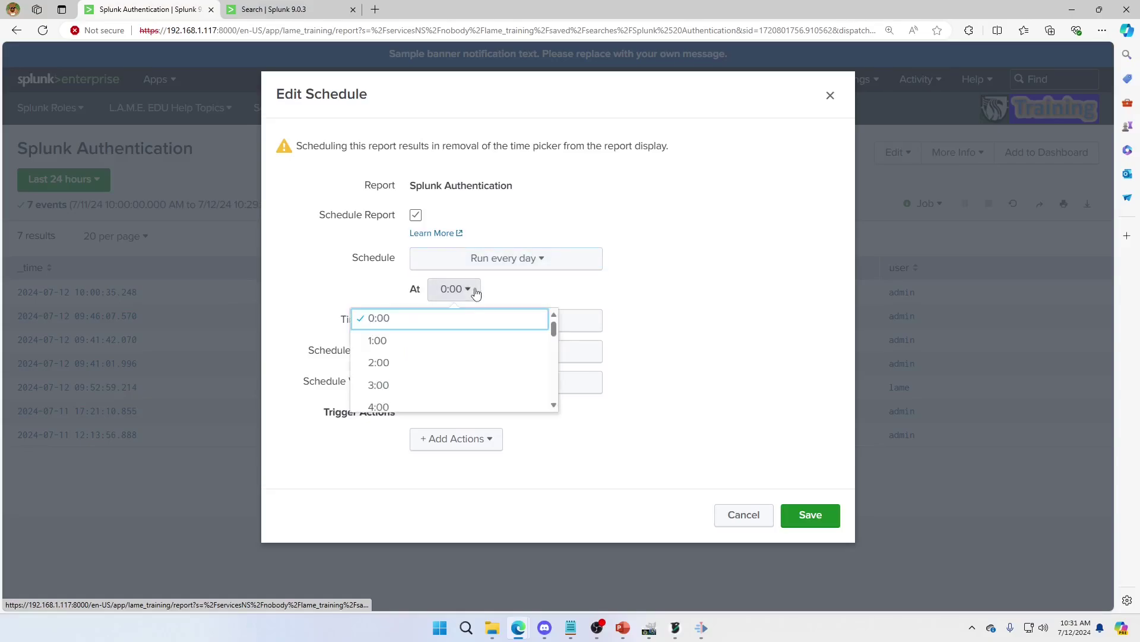
{"action": "left_click", "coordinate": [416, 362]}
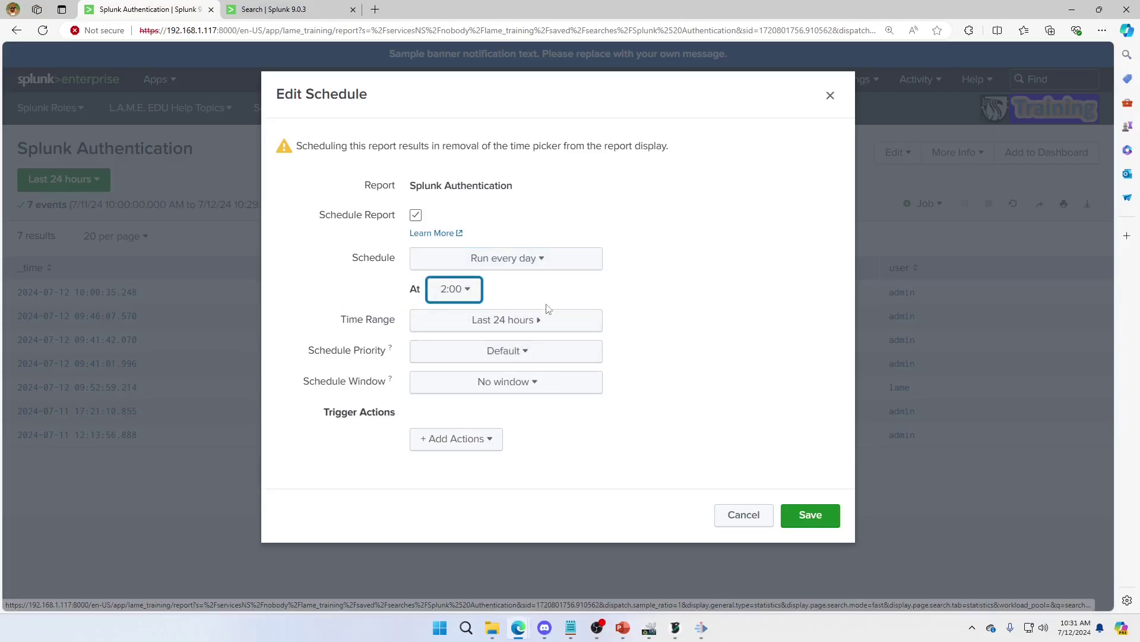
{"action": "left_click", "coordinate": [528, 322]}
{"action": "left_click", "coordinate": [366, 415]}
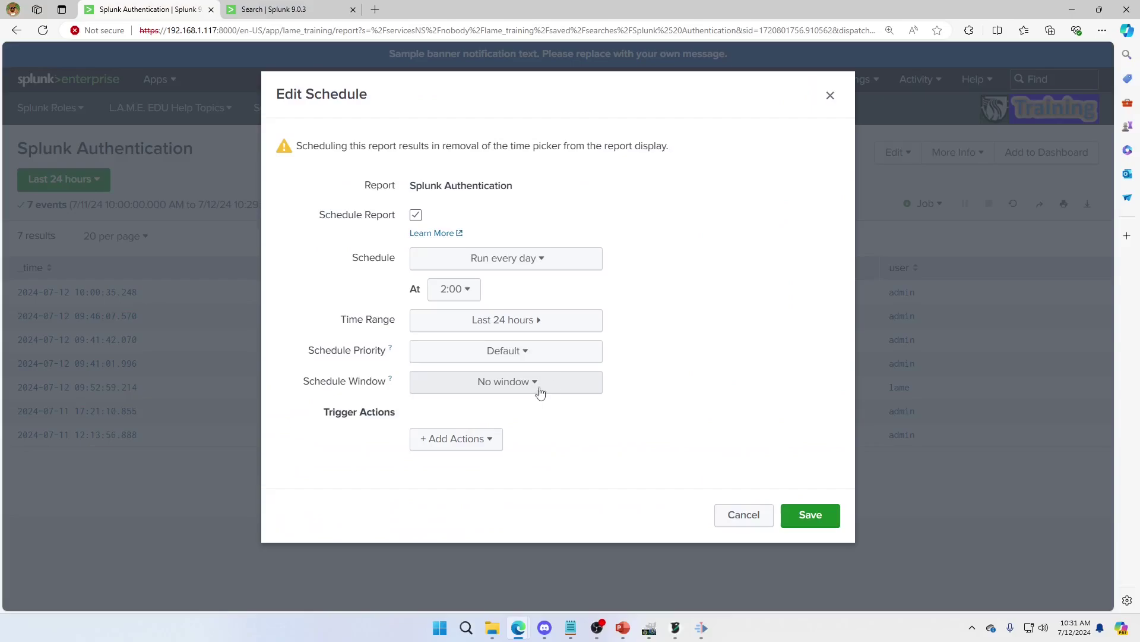
{"action": "left_click", "coordinate": [493, 446]}
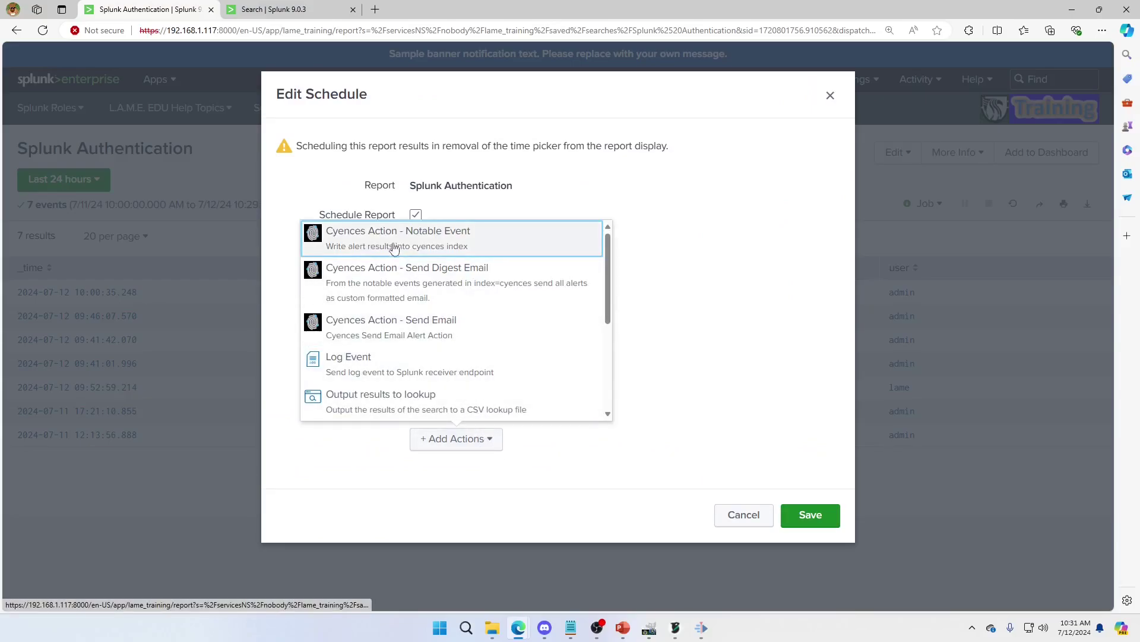
{"action": "scroll", "coordinate": [410, 334], "scroll_direction": "down", "scroll_amount": 1}
{"action": "scroll", "coordinate": [407, 331], "scroll_direction": "down", "scroll_amount": 2}
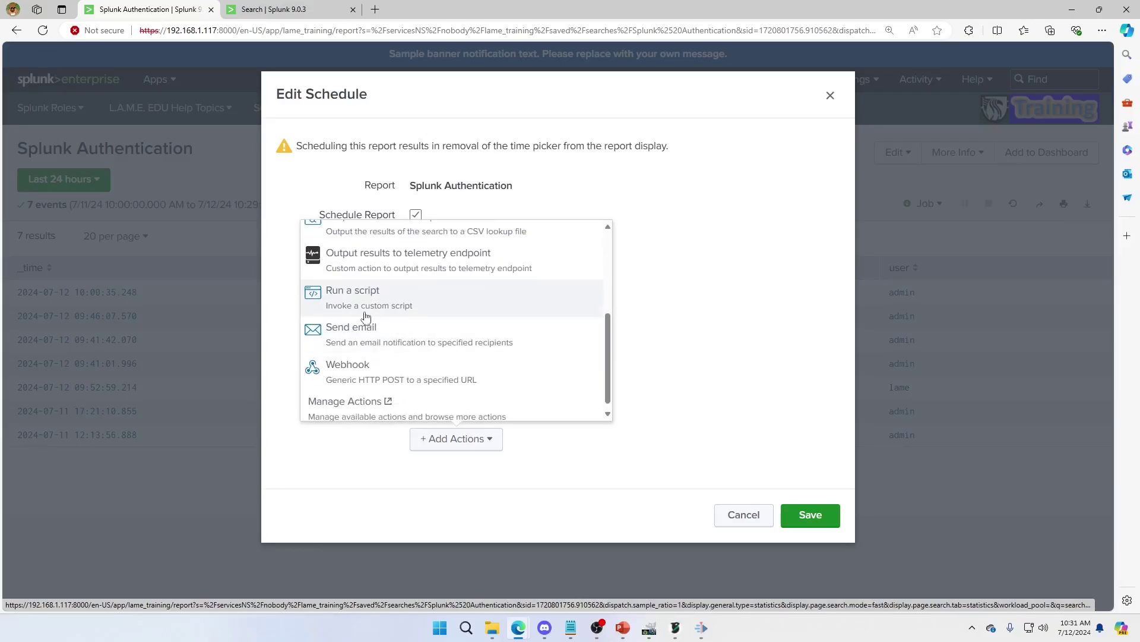
{"action": "scroll", "coordinate": [367, 352], "scroll_direction": "up", "scroll_amount": 1}
{"action": "scroll", "coordinate": [369, 339], "scroll_direction": "up", "scroll_amount": 2}
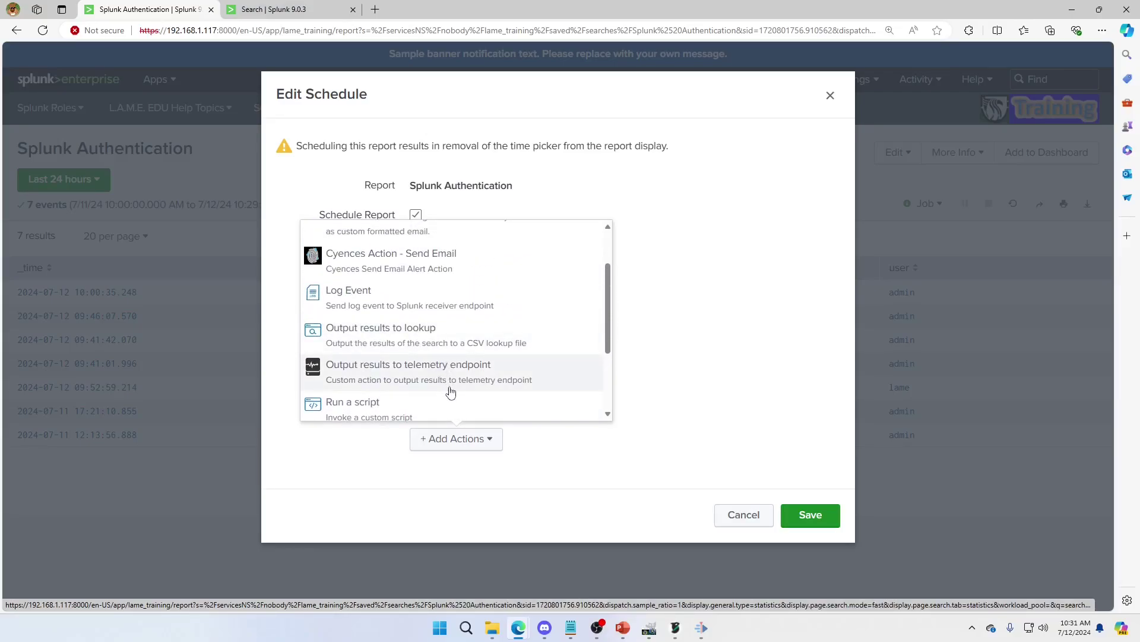
{"action": "scroll", "coordinate": [451, 392], "scroll_direction": "down", "scroll_amount": 3}
{"action": "left_click", "coordinate": [628, 451]}
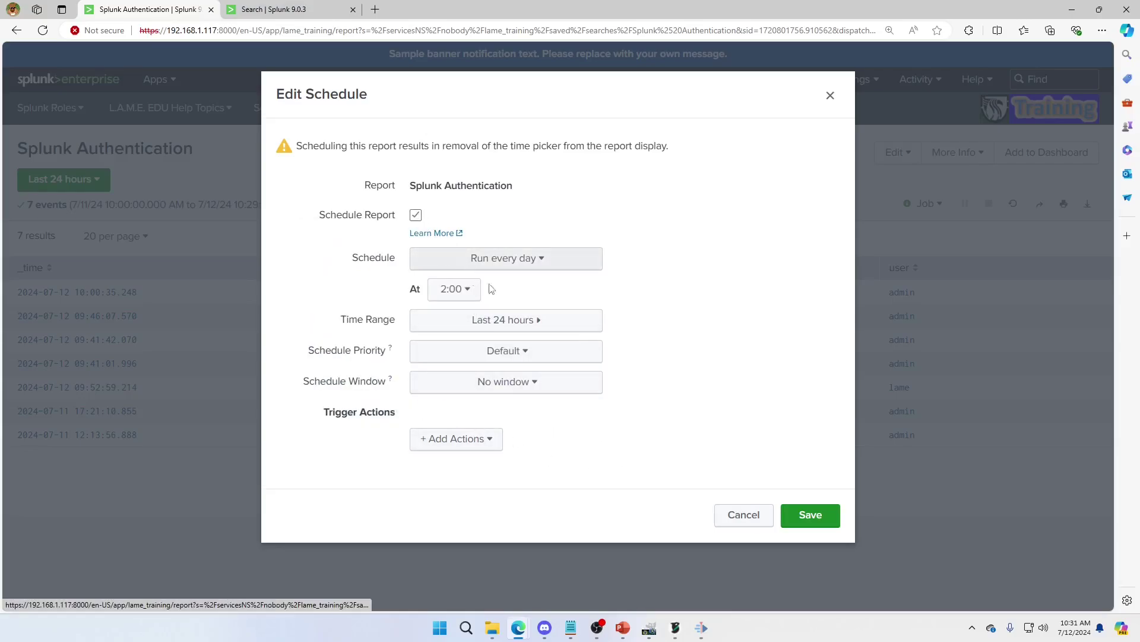
{"action": "left_click", "coordinate": [799, 514]}
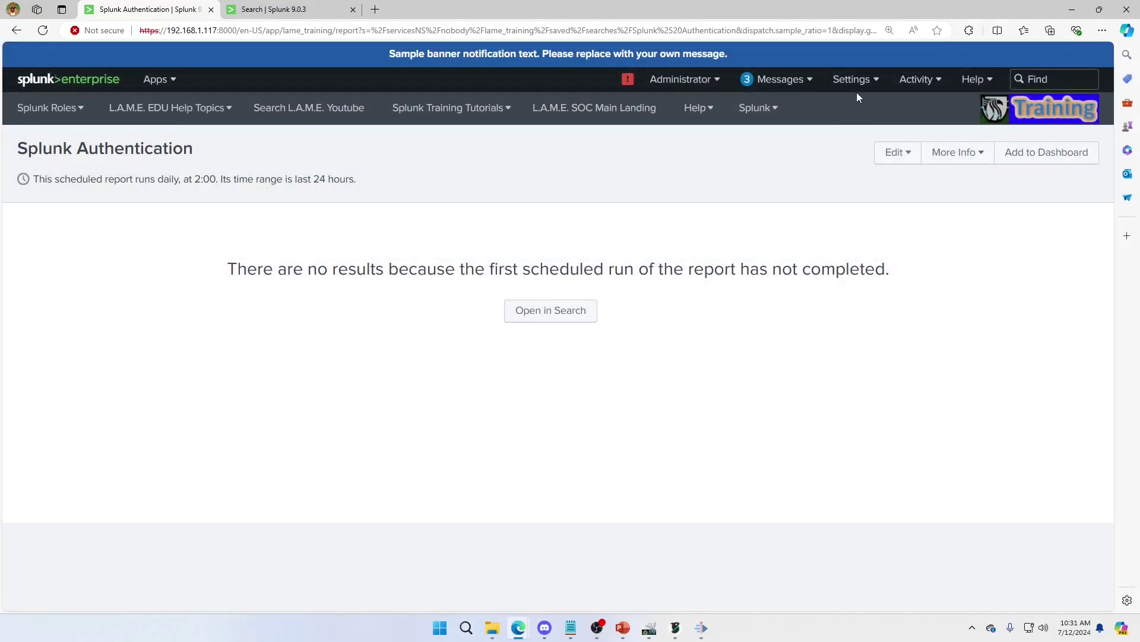
Check the report's next run in Searches, reports, and alerts, then list dashboards.
{"action": "left_click", "coordinate": [853, 85]}
{"action": "left_click", "coordinate": [831, 138]}
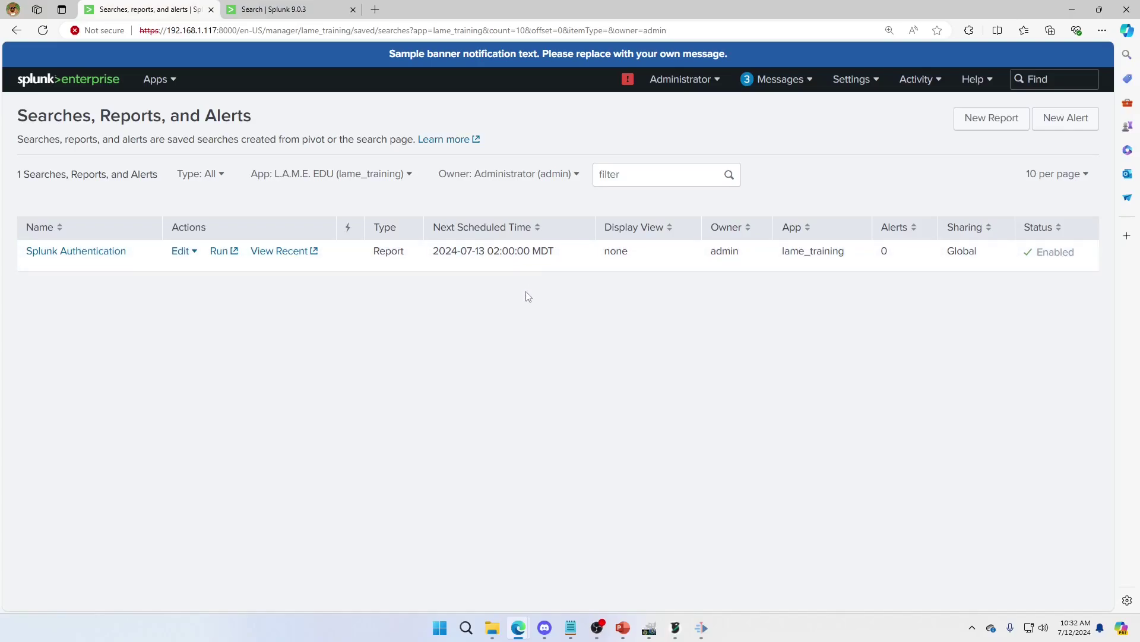
{"action": "left_click", "coordinate": [269, 9]}
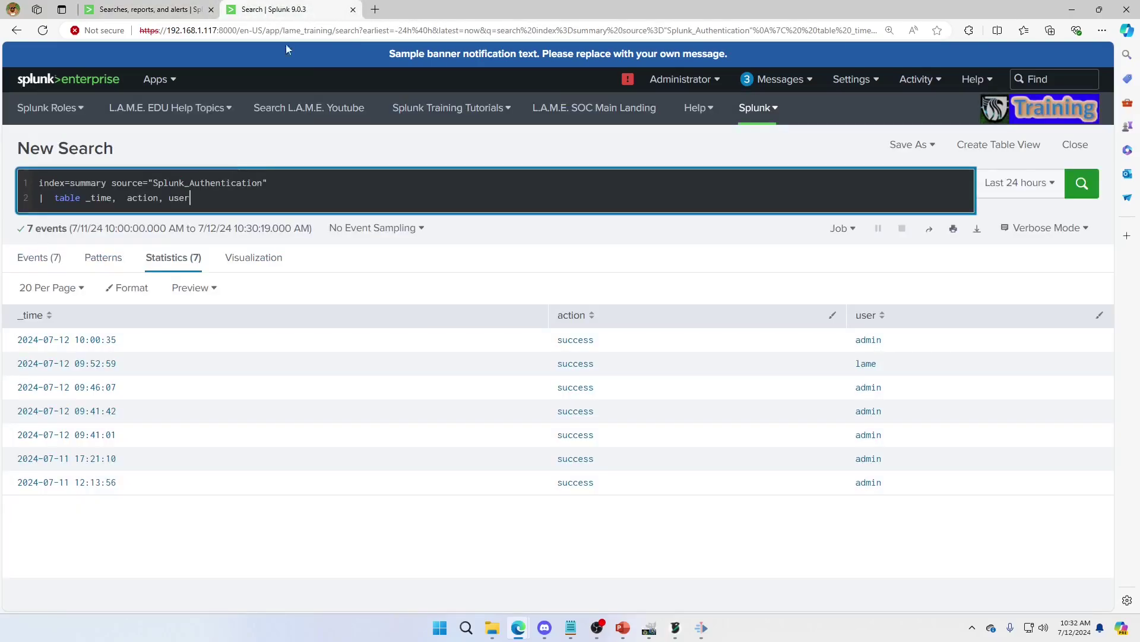
{"action": "left_click_drag", "start_coordinate": [190, 197], "coordinate": [38, 182]}
{"action": "key", "text": "ctrl+c"}
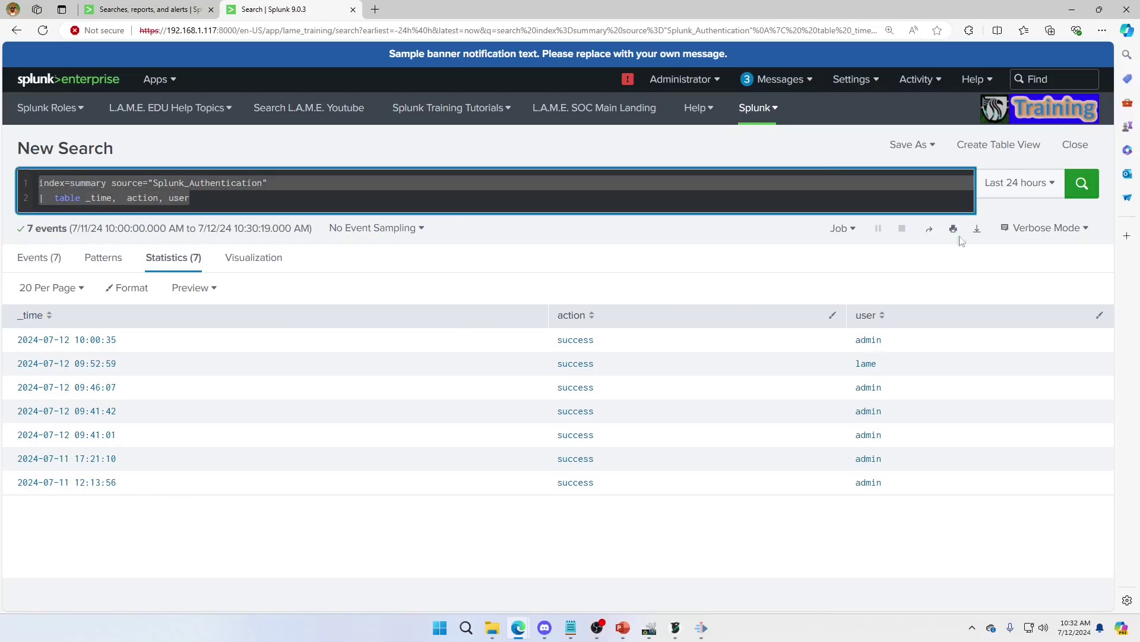
{"action": "left_click", "coordinate": [758, 107]}
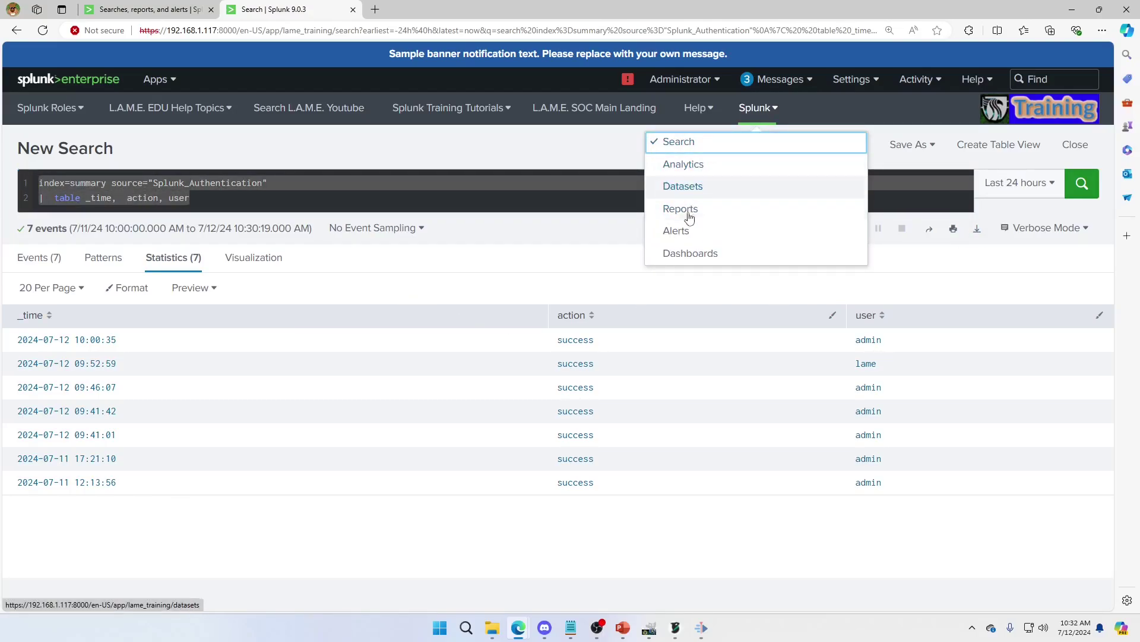
{"action": "left_click", "coordinate": [687, 253]}
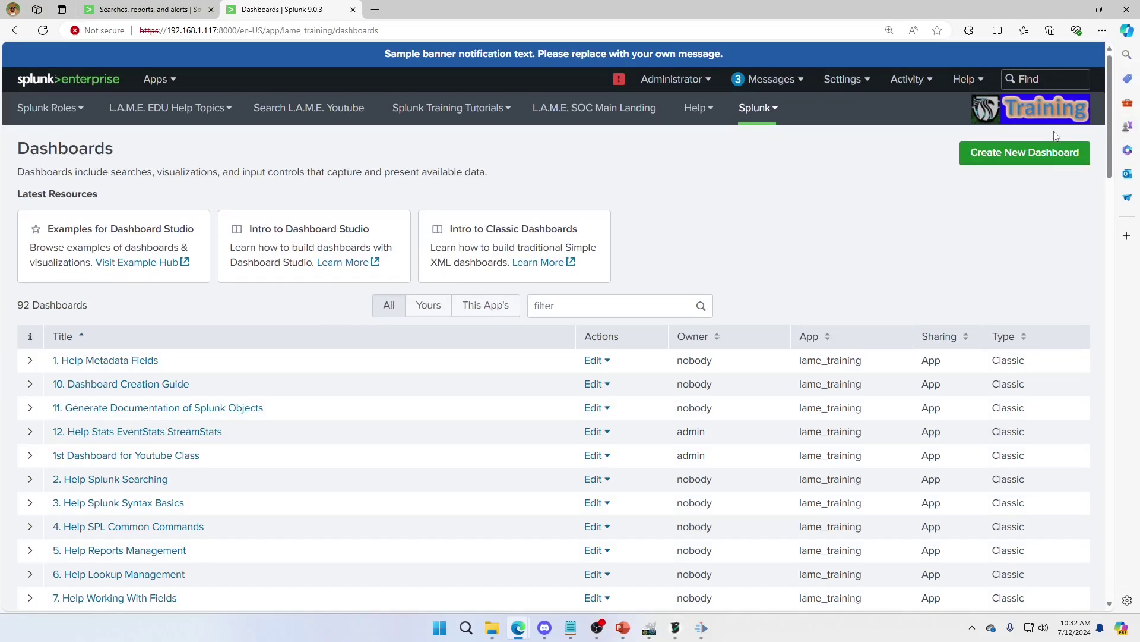
Create a classic dashboard titled 'Splunk Authentication Attempts', fixing a typo in the title.
{"action": "left_click", "coordinate": [1042, 162]}
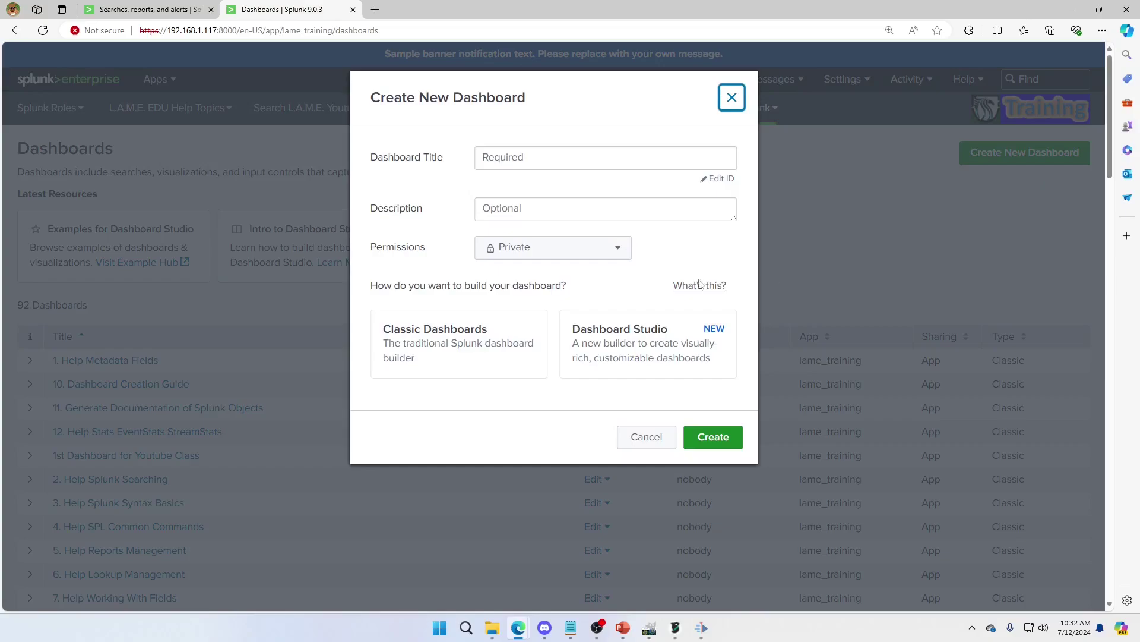
{"action": "left_click", "coordinate": [547, 152]}
{"action": "type", "text": "Aut"}
{"action": "key", "text": "BackSpace"}
{"action": "key", "text": "BackSpace"}
{"action": "type", "text": "Splunk Auhthentication Attempts"}
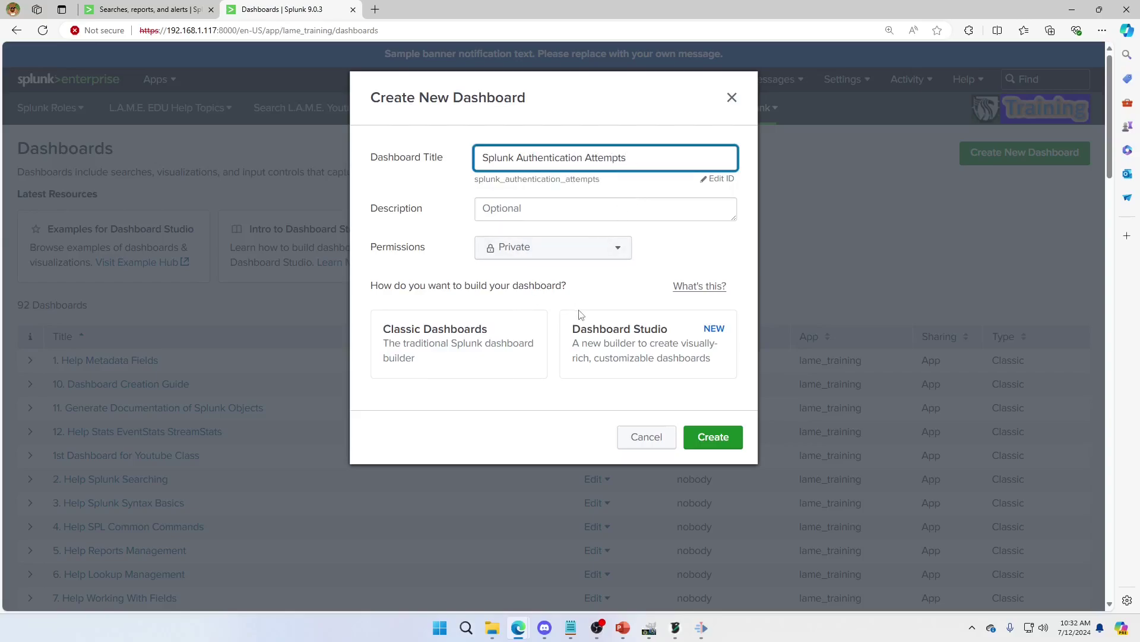
{"action": "left_click", "coordinate": [482, 347]}
{"action": "left_click", "coordinate": [700, 439]}
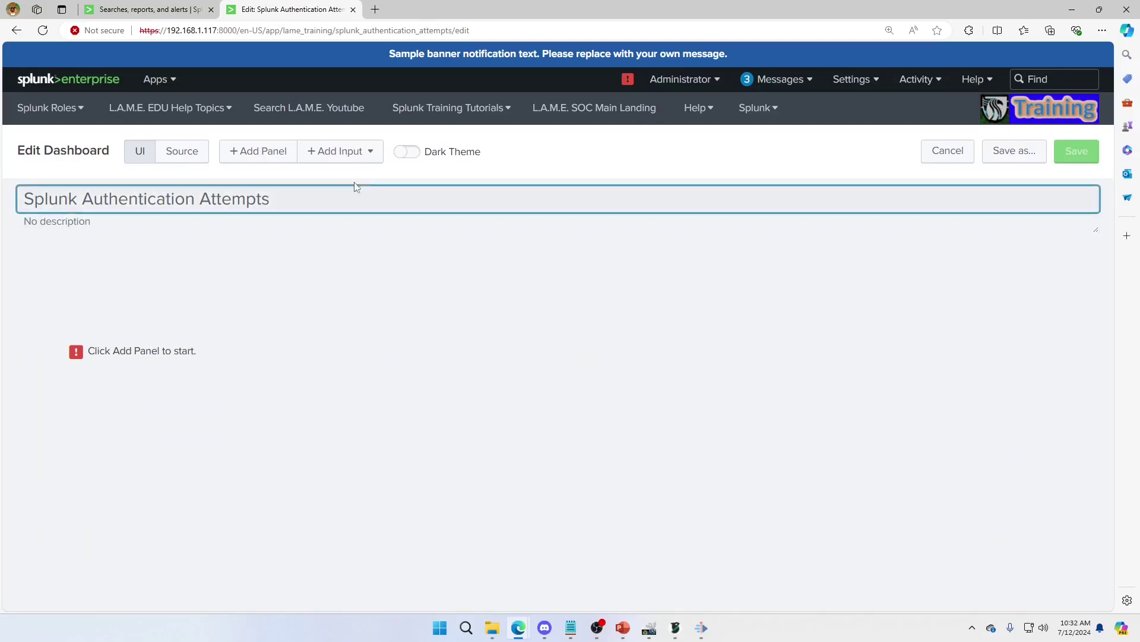
Add a new statistics table panel using the pasted summary index search for _time, action and user.
{"action": "left_click", "coordinate": [269, 151]}
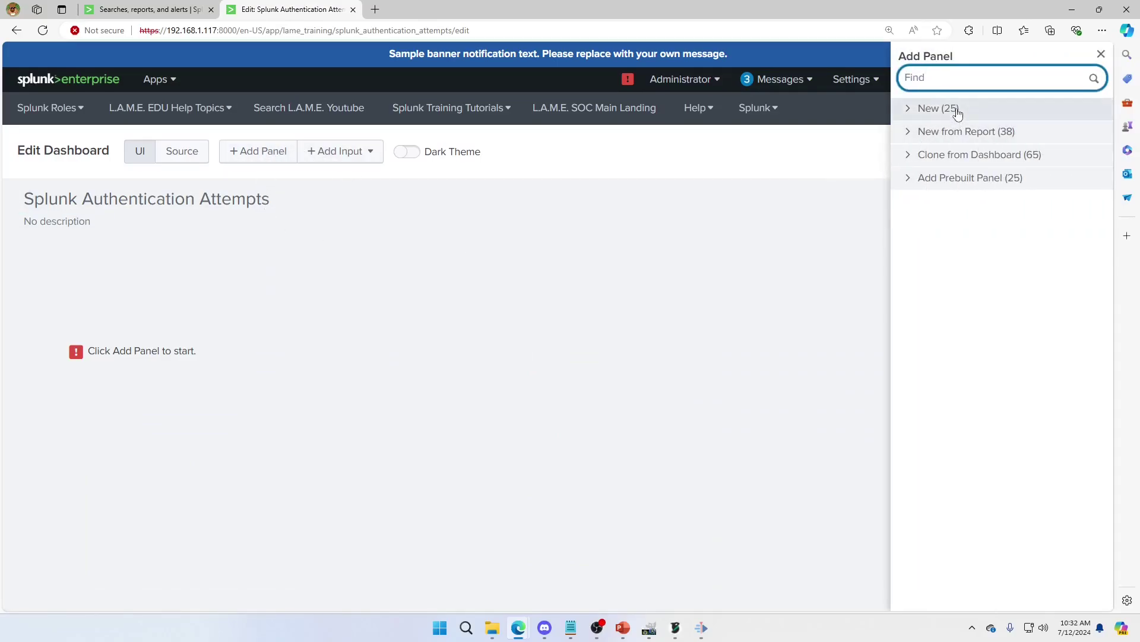
{"action": "left_click", "coordinate": [935, 108]}
{"action": "left_click", "coordinate": [950, 154]}
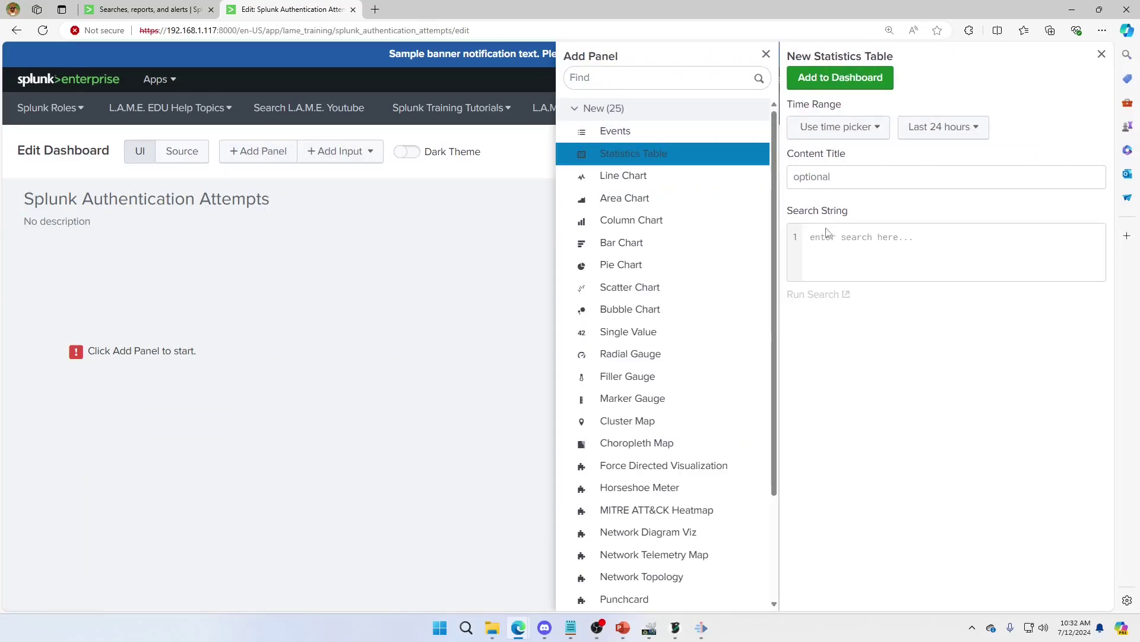
{"action": "left_click", "coordinate": [828, 234]}
{"action": "key", "text": "ctrl+v"}
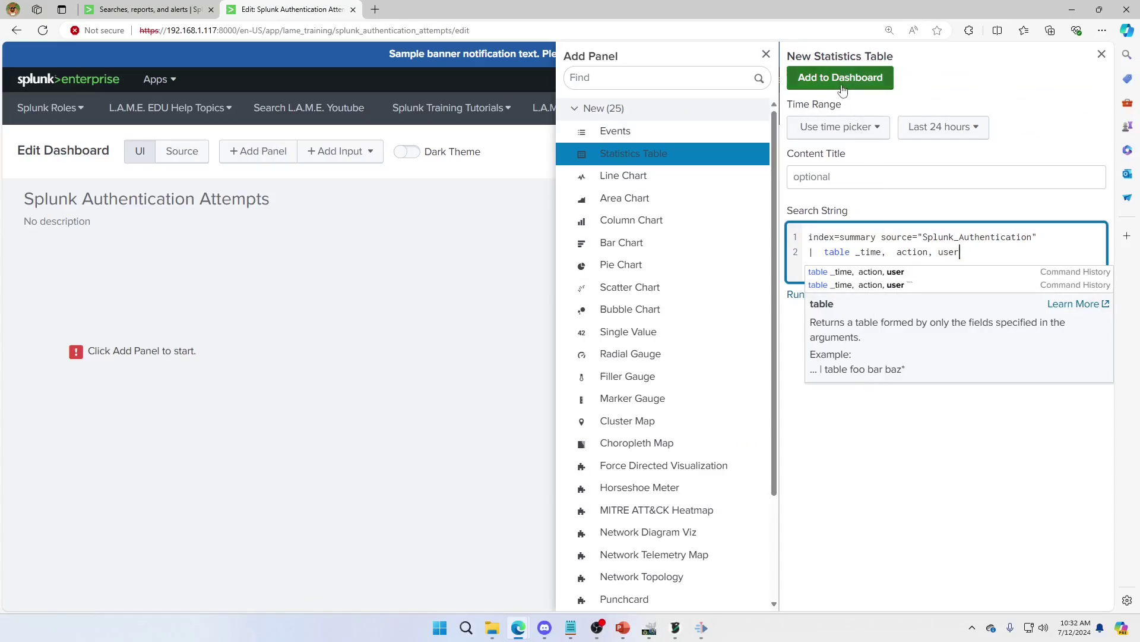
{"action": "left_click", "coordinate": [843, 86]}
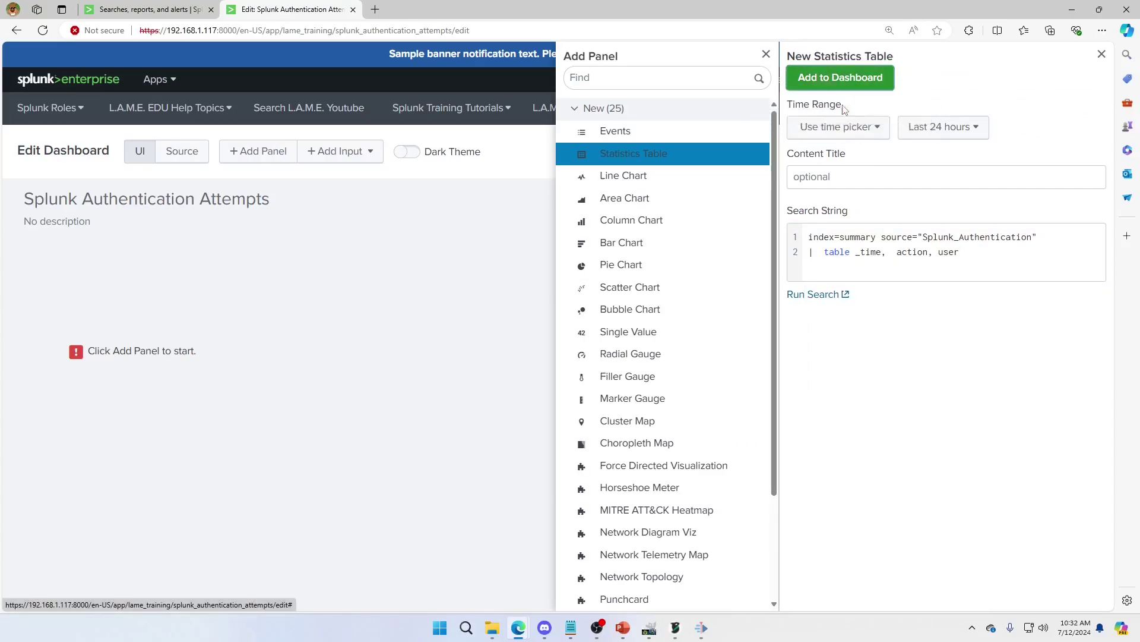
Set the panel's time range to Last 30 days and add the table to the dashboard.
{"action": "left_click", "coordinate": [842, 129]}
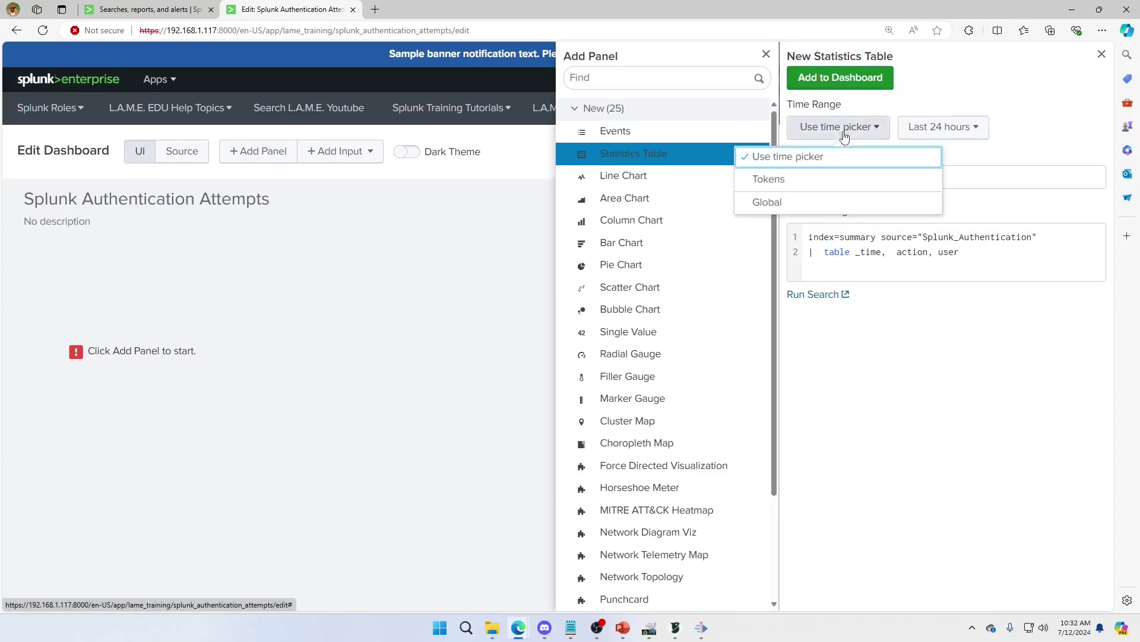
{"action": "left_click", "coordinate": [784, 161]}
{"action": "left_click", "coordinate": [858, 128]}
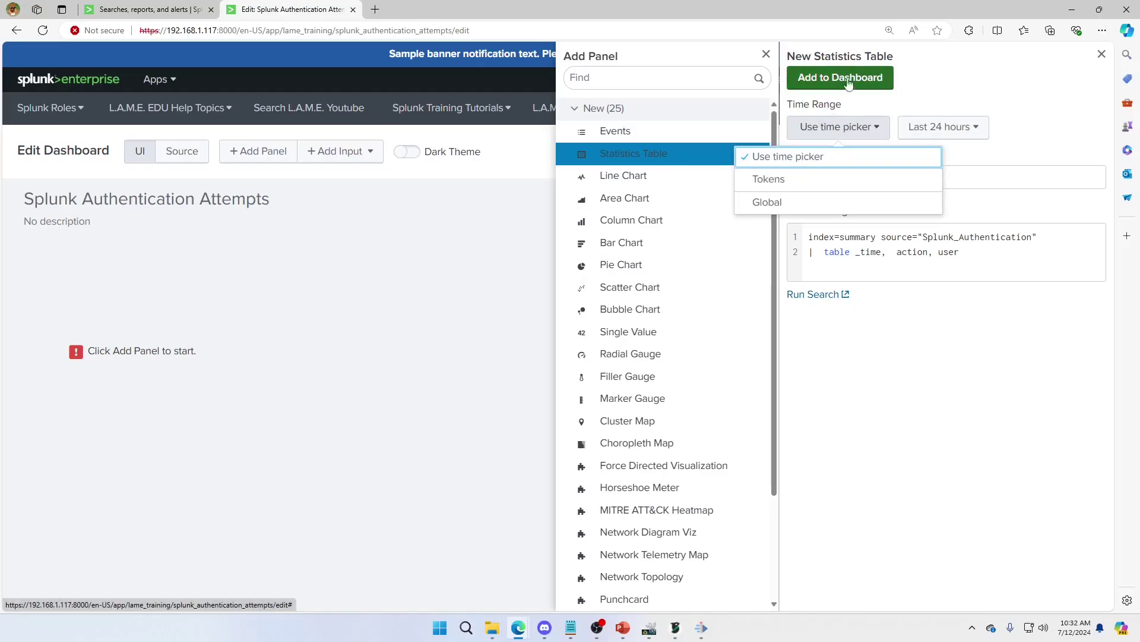
{"action": "left_click", "coordinate": [947, 129]}
{"action": "left_click", "coordinate": [895, 278]}
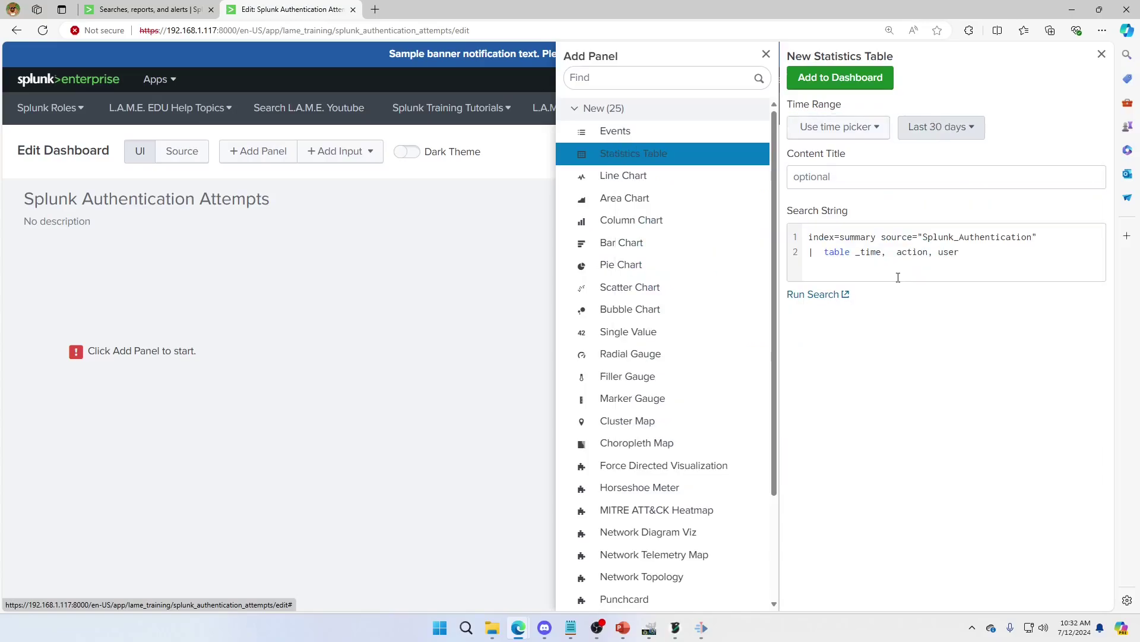
{"action": "left_click", "coordinate": [843, 84]}
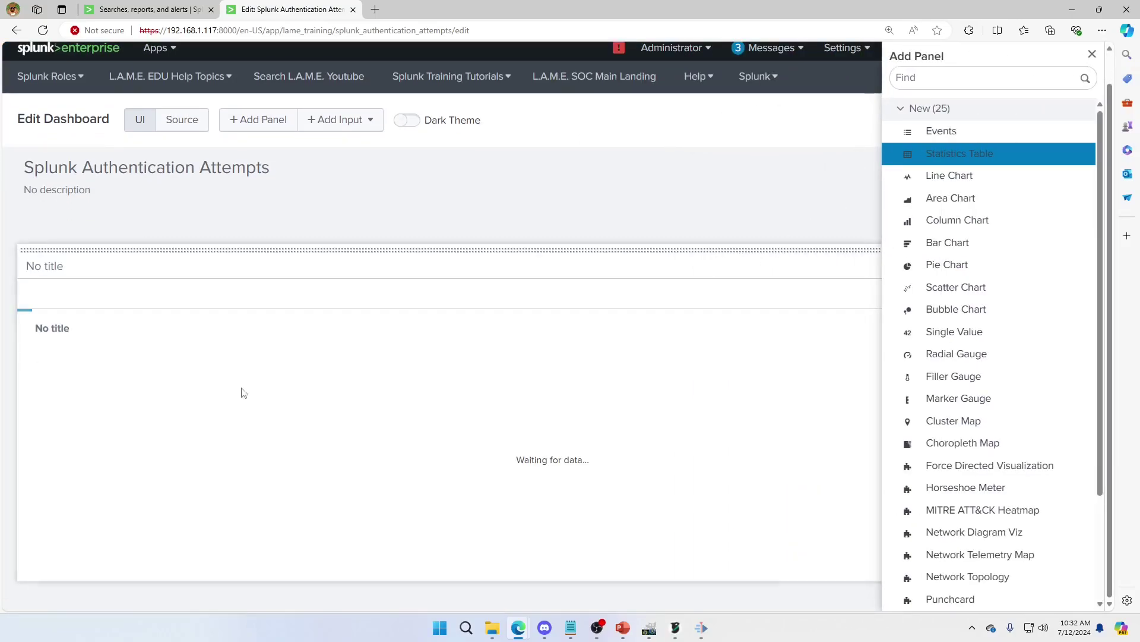
{"action": "left_click", "coordinate": [80, 272]}
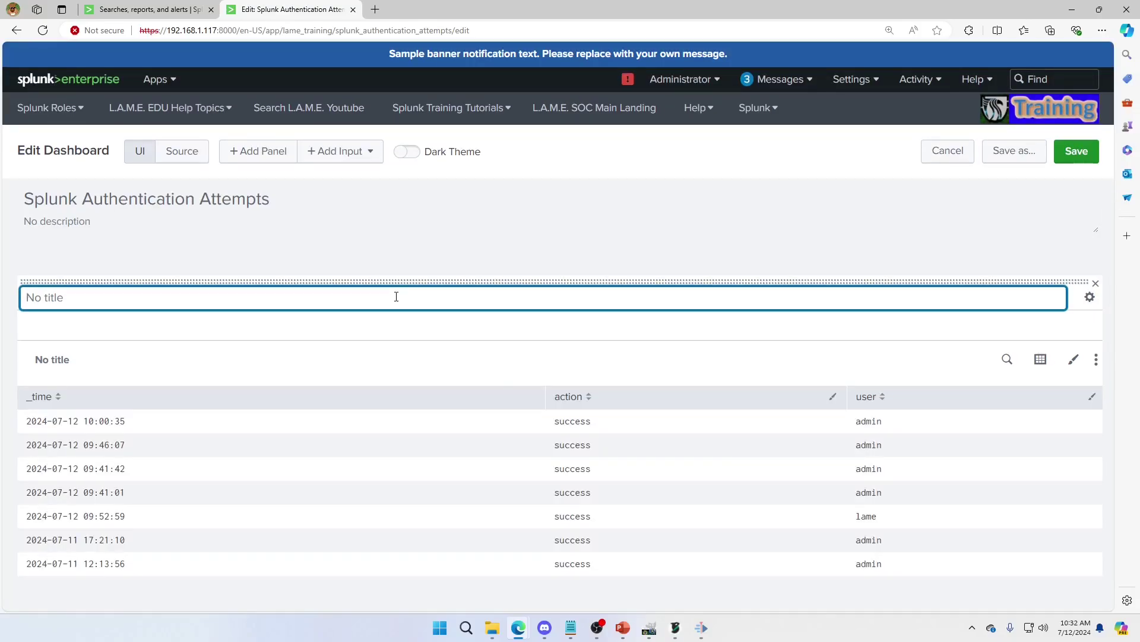
{"action": "type", "text": "Splunk Authentication Attempts in the Last 30 days"}
Title the table 'Splunk Authentication Attempts in the Last 30 days' and save the dashboard.
{"action": "left_click", "coordinate": [487, 260]}
{"action": "left_click", "coordinate": [1068, 164]}
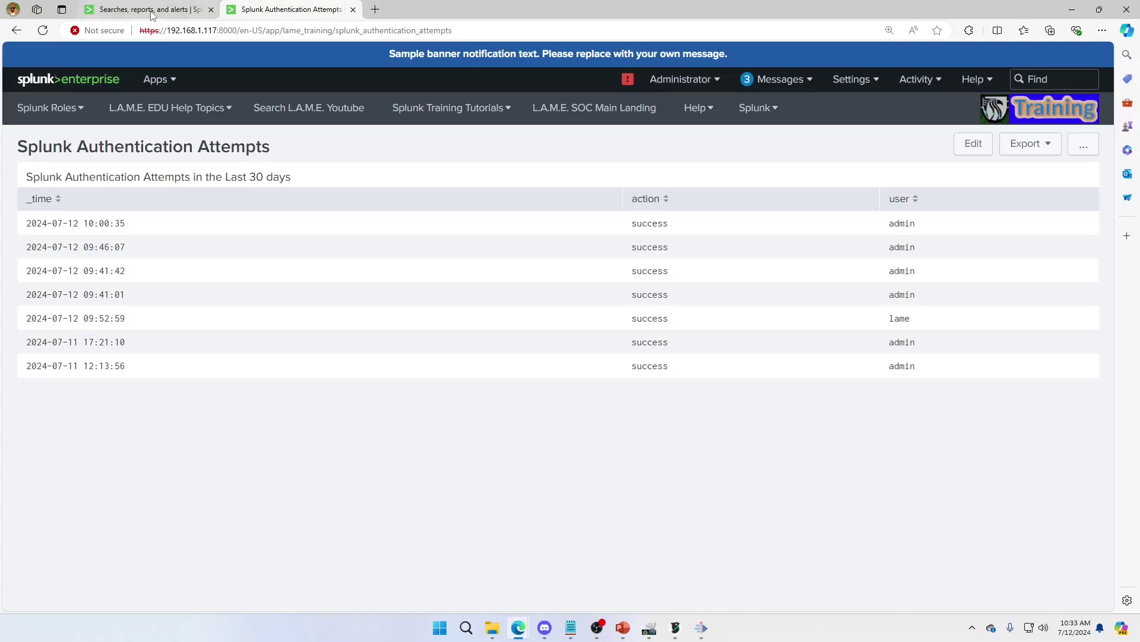
Open the Splunk Authentication report's search definition and highlight its collect-to-summary line.
{"action": "left_click", "coordinate": [153, 10]}
{"action": "left_click", "coordinate": [80, 252]}
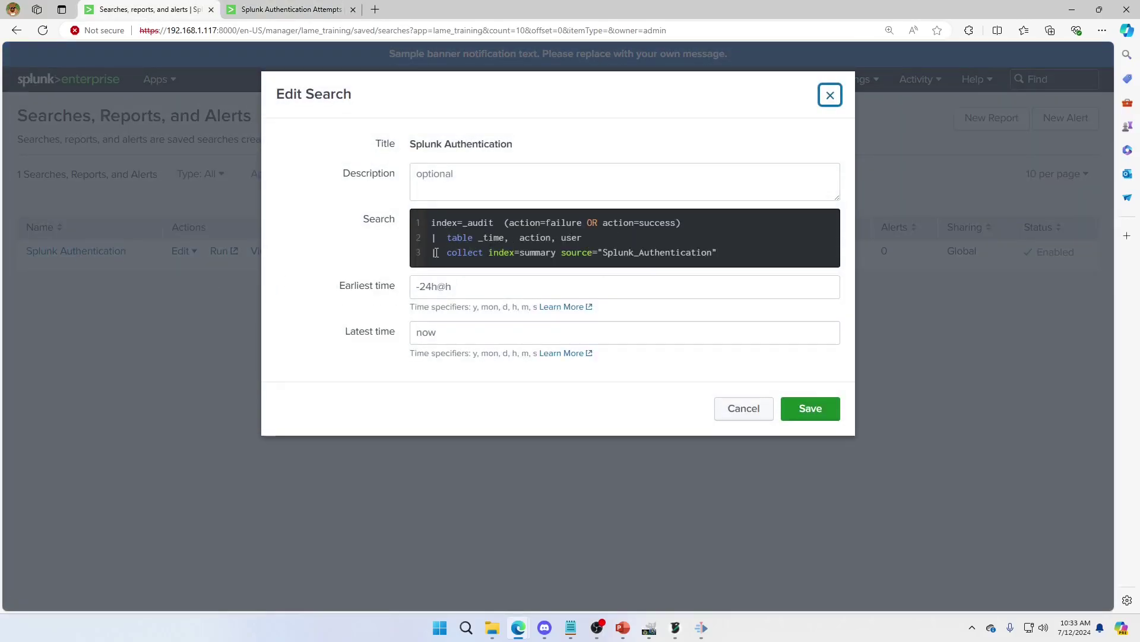
{"action": "left_click_drag", "start_coordinate": [724, 255], "coordinate": [435, 254]}
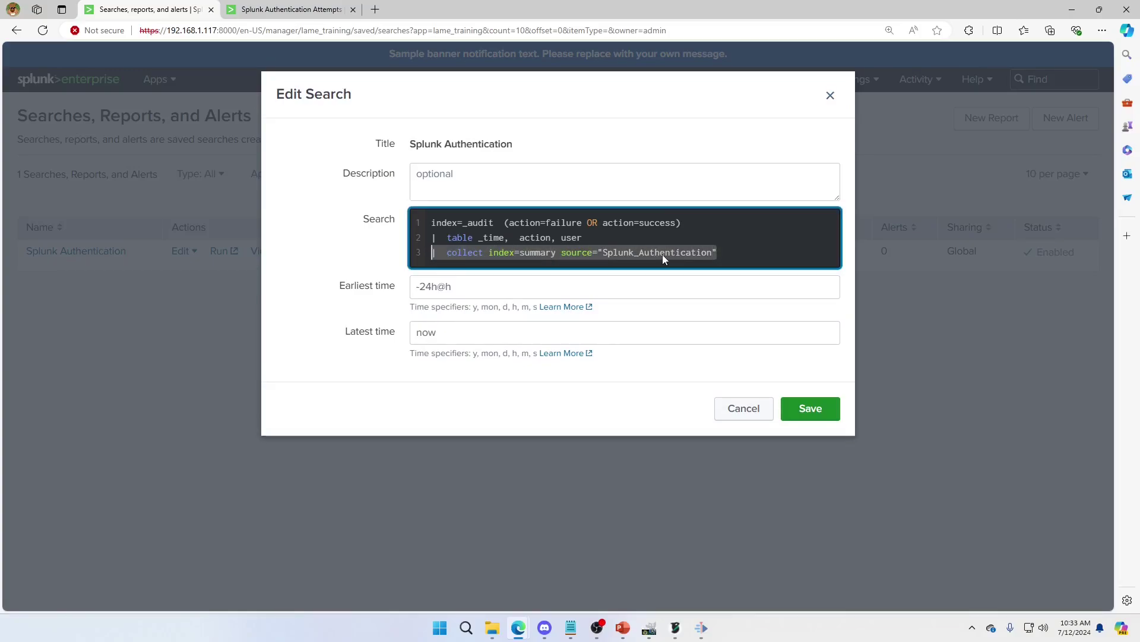
{"action": "left_click_drag", "start_coordinate": [444, 252], "coordinate": [727, 253]}
{"action": "left_click", "coordinate": [509, 253]}
{"action": "triple_click", "coordinate": [453, 253]}
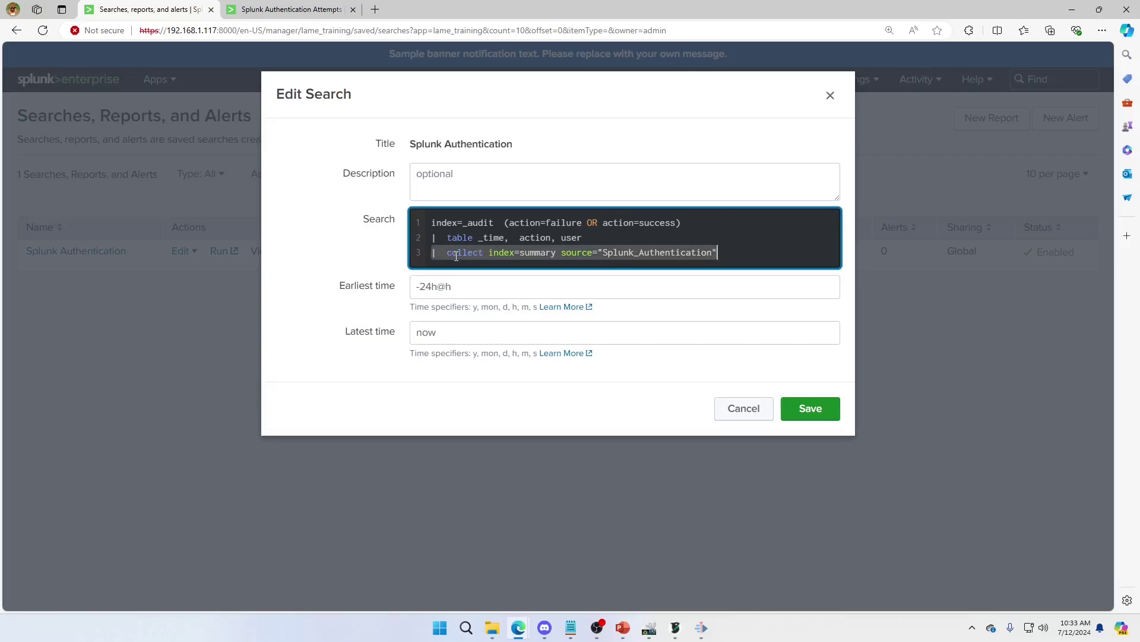
{"action": "left_click", "coordinate": [453, 253]}
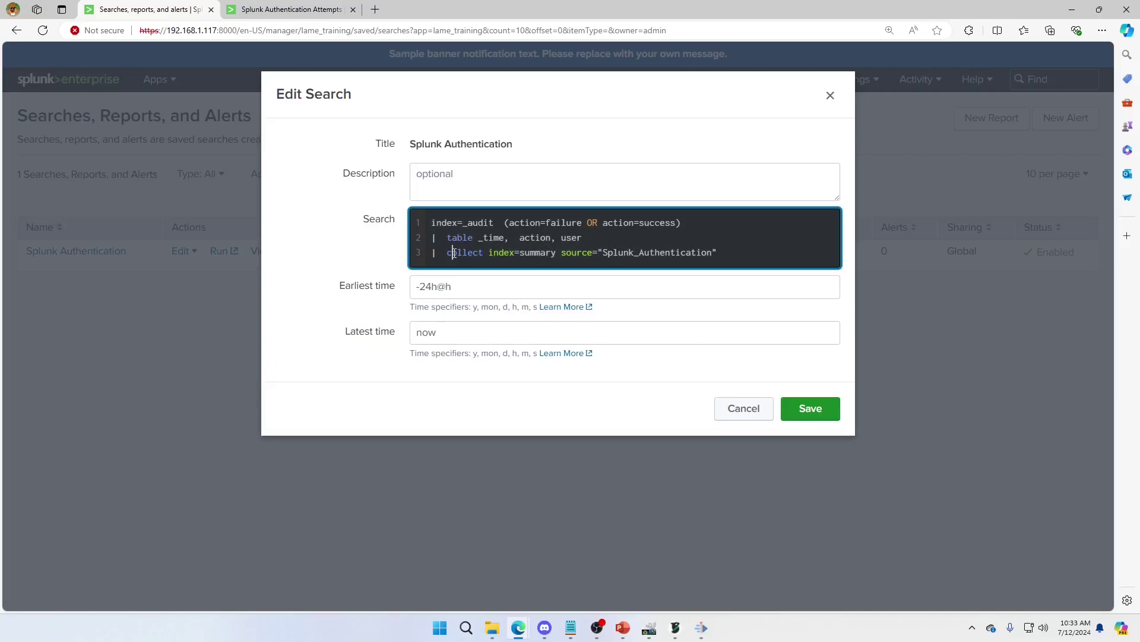